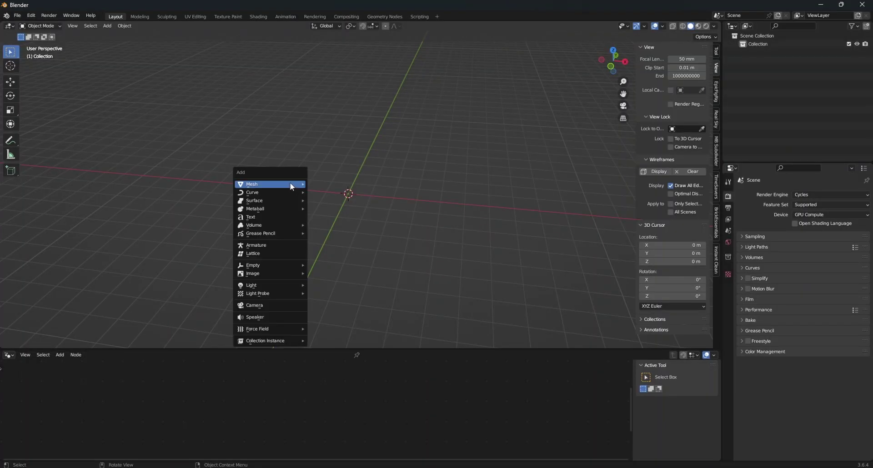
Add a plane mesh at the world origin and scale it up
mouse_move(290, 182)
click(338, 184)
key(s)
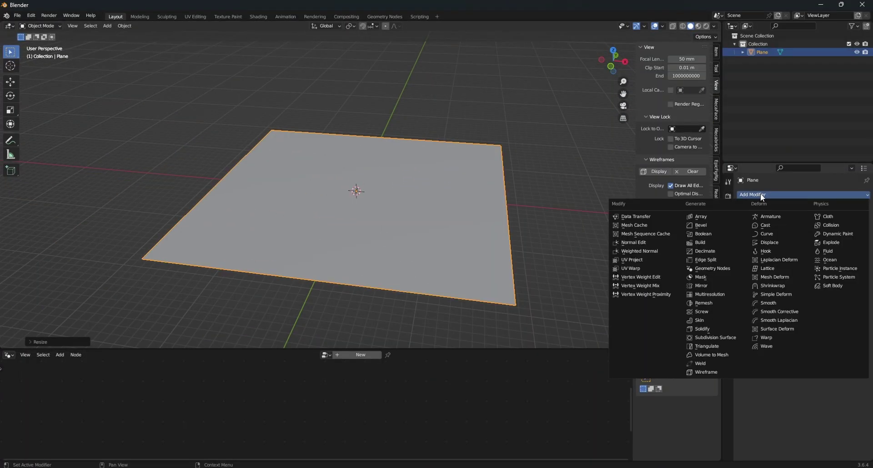
Add an Ocean modifier to the plane and set its geometry mode to Displace
click(836, 260)
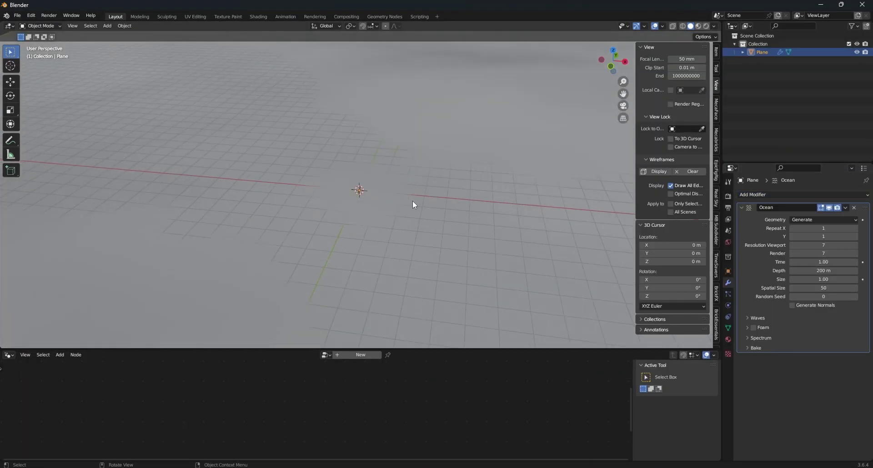
click(813, 220)
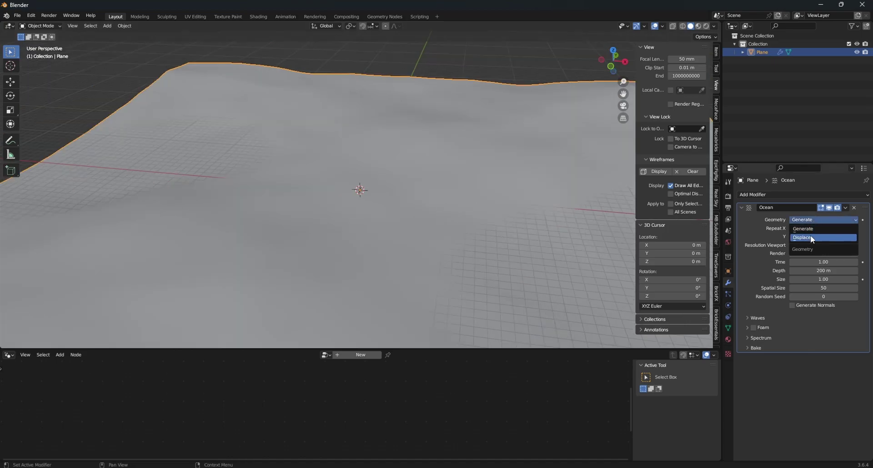
click(809, 236)
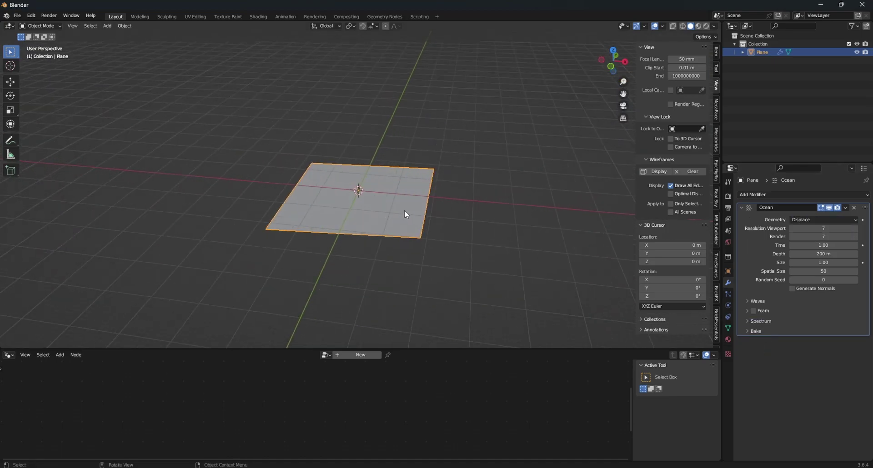
Scale the displaced plane up further so it covers more of the grid
key(s)
click(254, 196)
scroll(383, 209, down, 7)
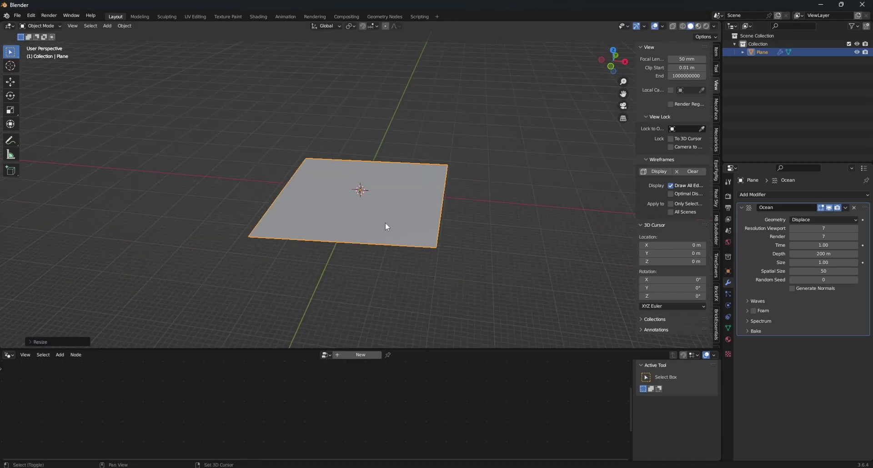
Subdivide the whole plane with 100 cuts in Edit Mode and return to Object Mode
shift+middle_drag(386, 222, 385, 211)
scroll(385, 208, up, 3)
key(Tab)
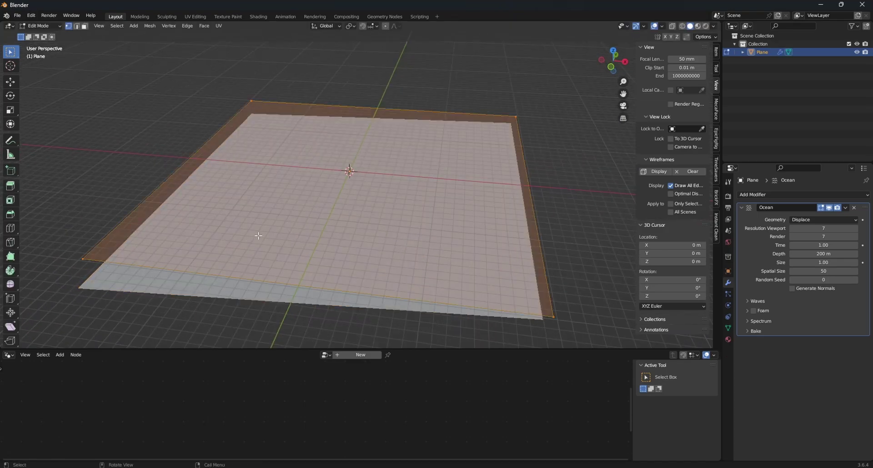
right_click(269, 218)
click(271, 220)
click(104, 287)
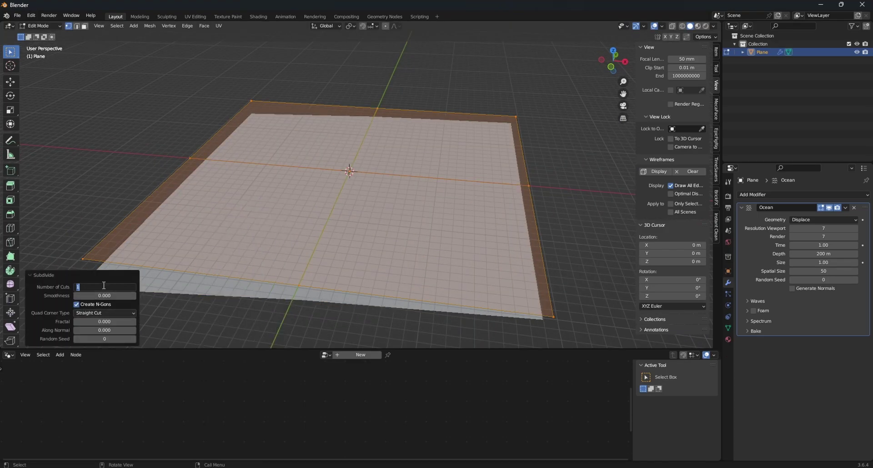
text(100)
key(Return)
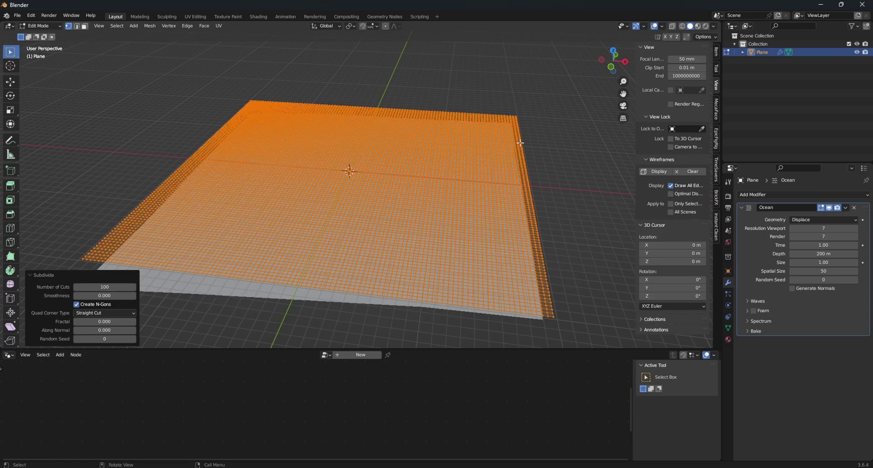
key(alt+a)
key(Tab)
Set the Ocean modifier's viewport resolution to 32 and increase its Time value to move the waves
middle_drag(346, 213, 366, 210)
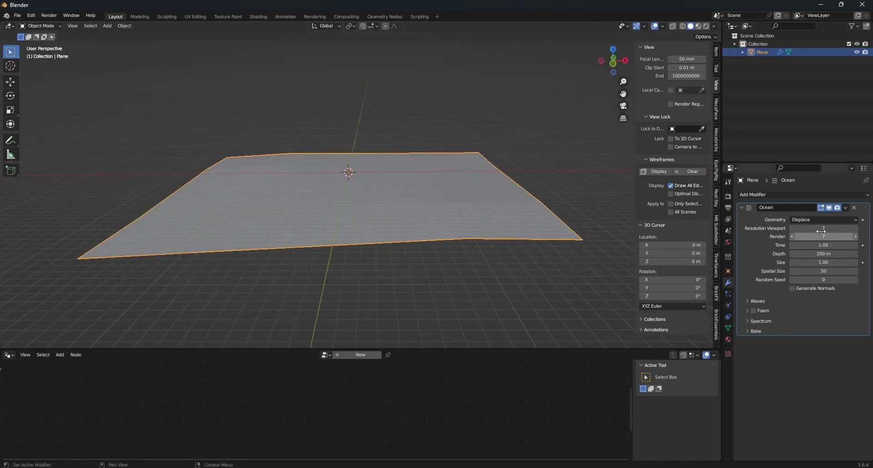
drag(809, 229, 867, 229)
middle_drag(364, 200, 359, 210)
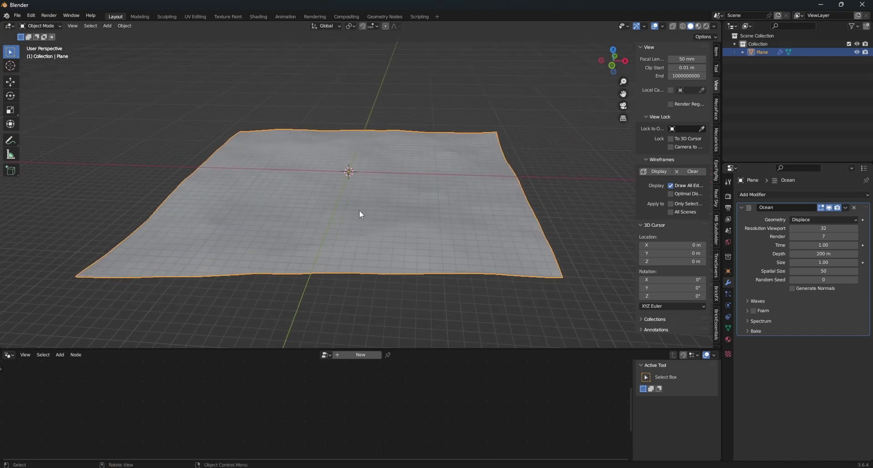
key(space)
drag(811, 245, 857, 245)
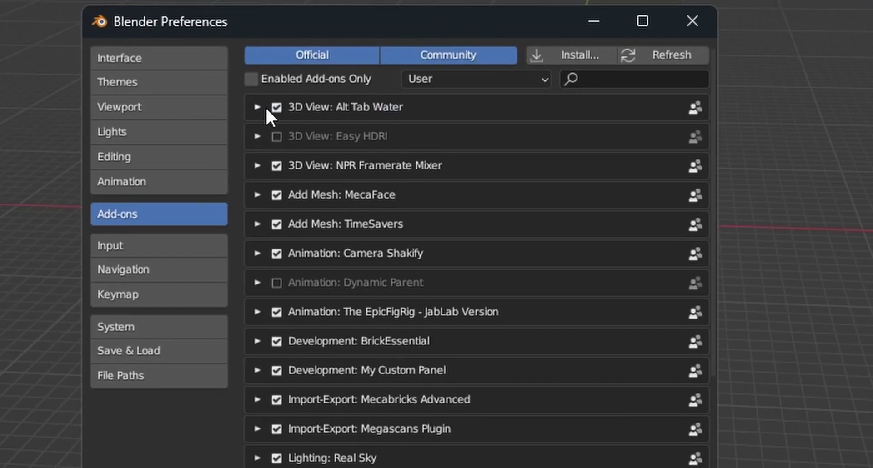
Expand the Alt Tab Water add-on's details in the preferences and append the Ocean 5 preset to the scene
click(257, 108)
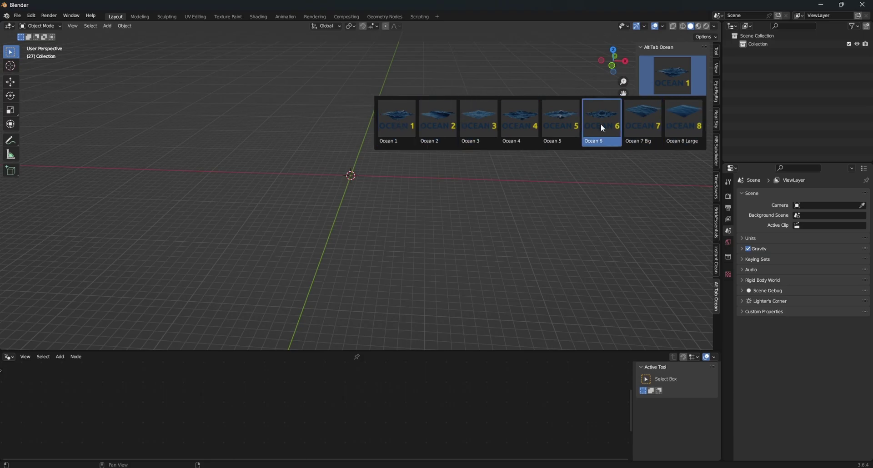
click(563, 120)
click(672, 104)
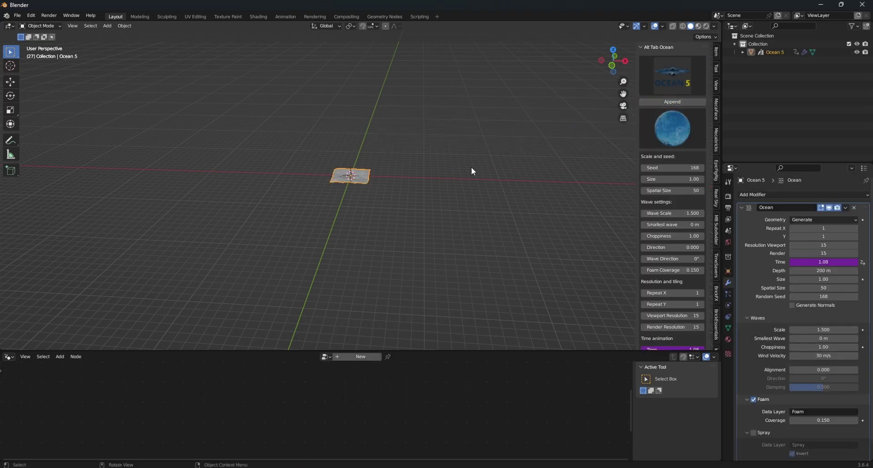
Play the Ocean 5 animation and examine the wave surface from several angles
scroll(436, 168, up, 7)
middle_drag(395, 169, 482, 193)
scroll(382, 211, up, 4)
middle_drag(376, 212, 371, 176)
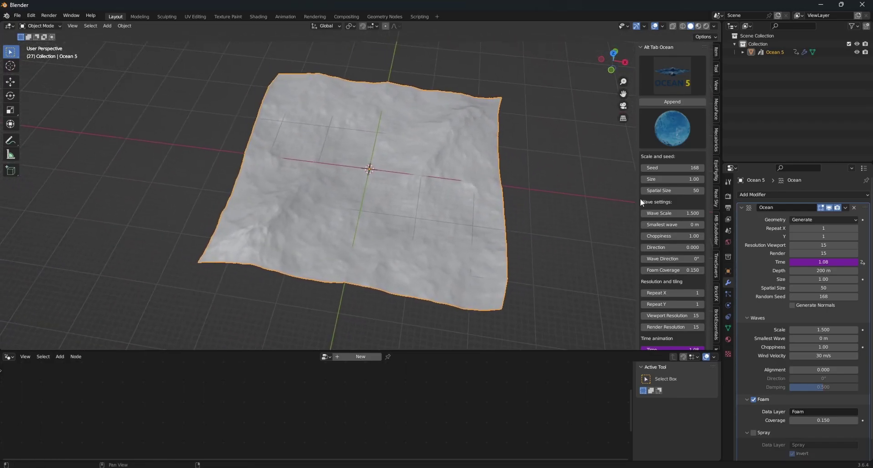
scroll(673, 160, down, 2)
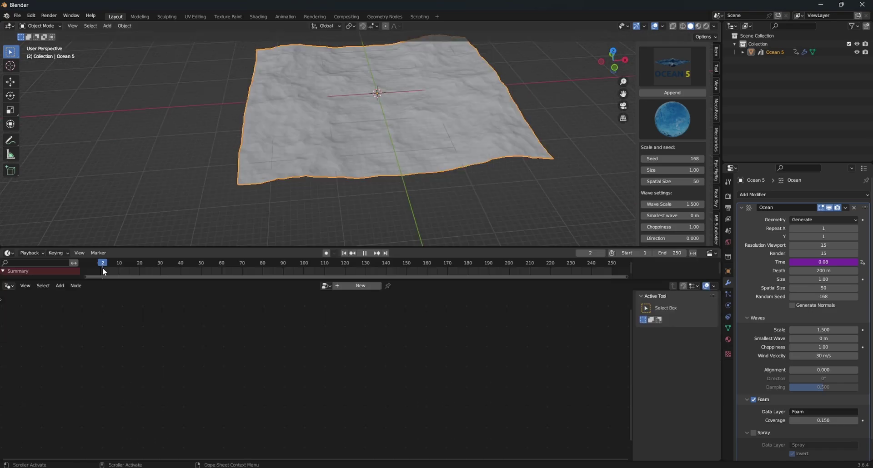
shift+middle_drag(392, 112, 367, 191)
key(space)
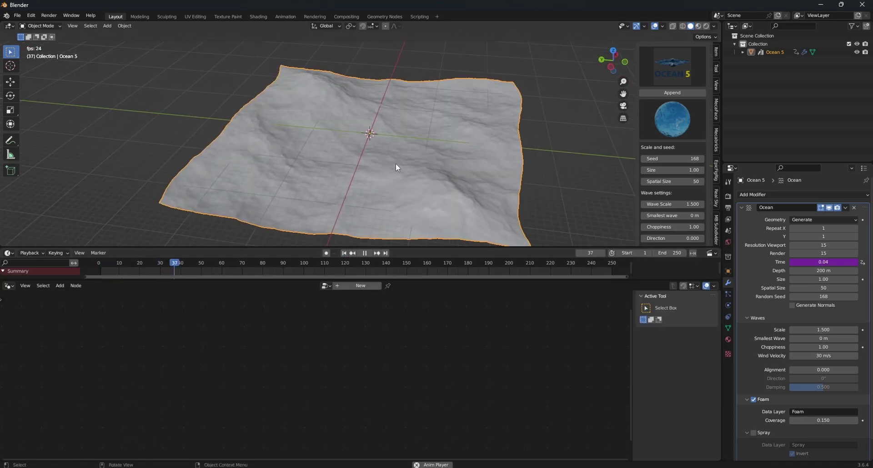
key(Escape)
middle_drag(396, 163, 430, 144)
key(space)
key(space)
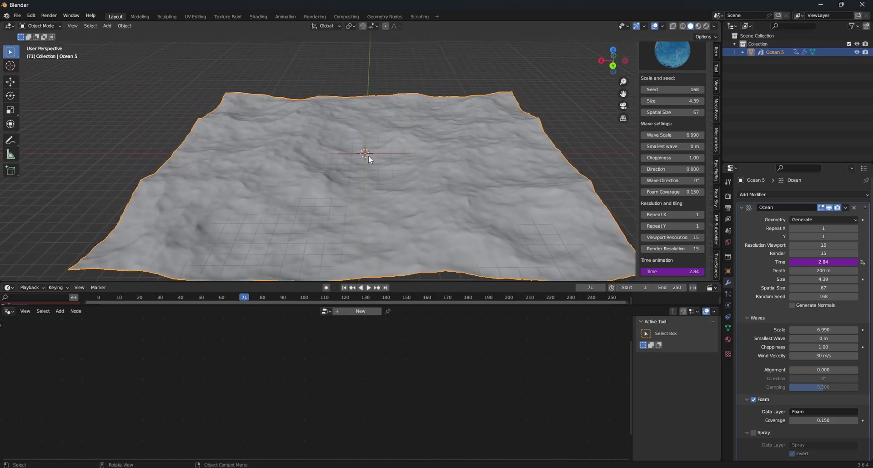
middle_drag(369, 156, 281, 155)
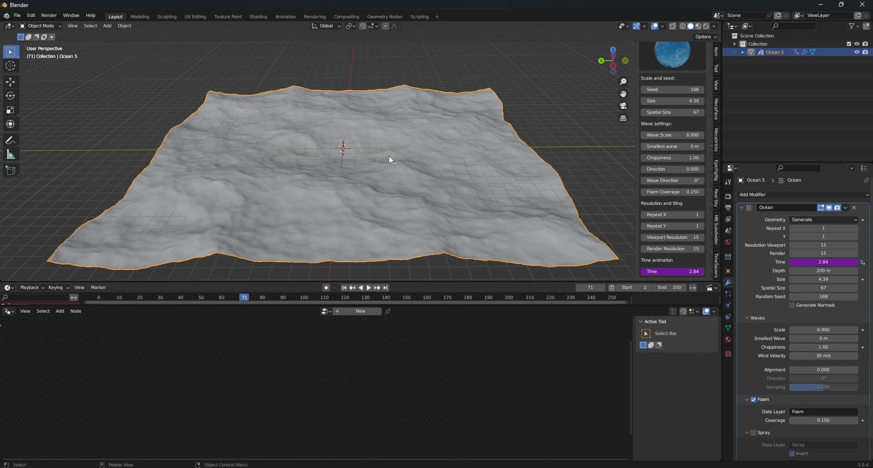
middle_drag(389, 156, 335, 163)
Apply the Ocean test preset to the BrickFX part types
click(695, 57)
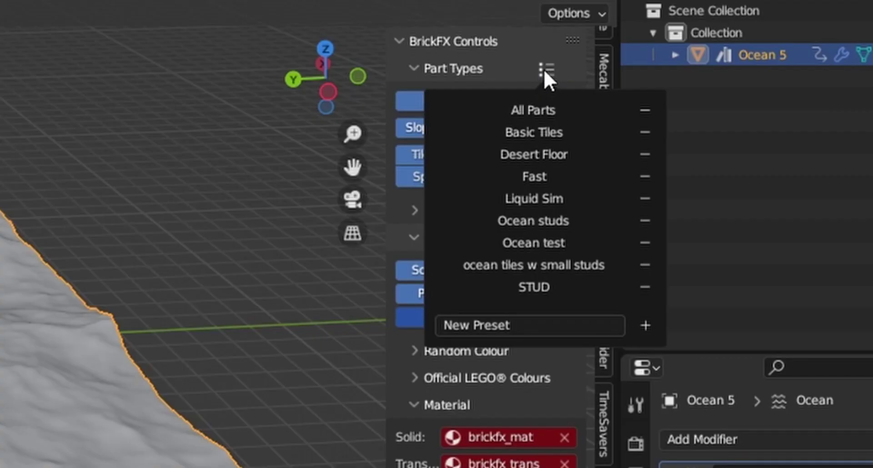
click(544, 70)
click(543, 72)
click(548, 73)
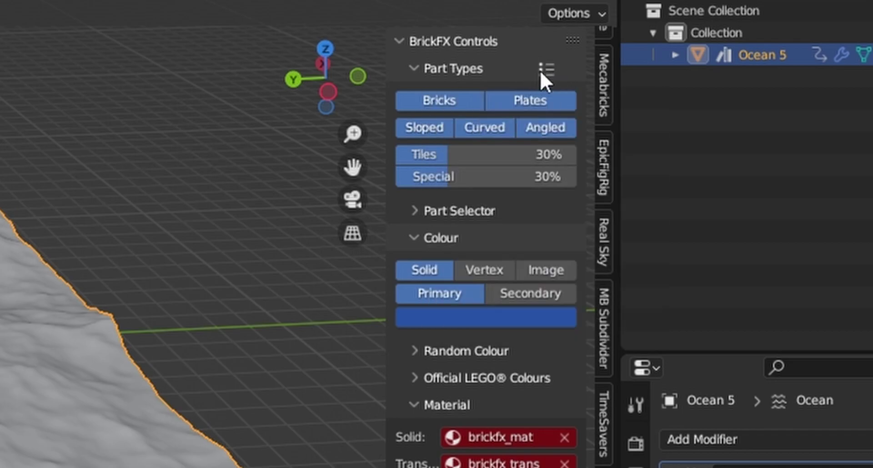
click(543, 69)
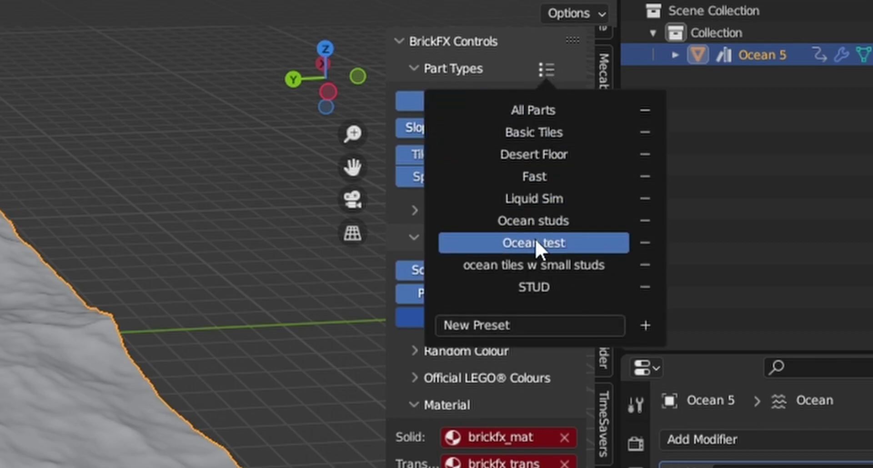
click(495, 243)
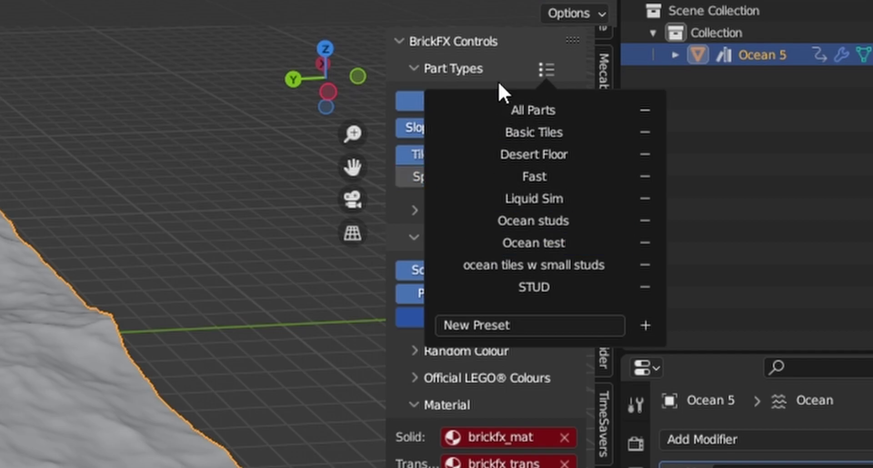
Set the 1x6 Tile (fixed) share to 10% in the BrickFX part selection
click(442, 214)
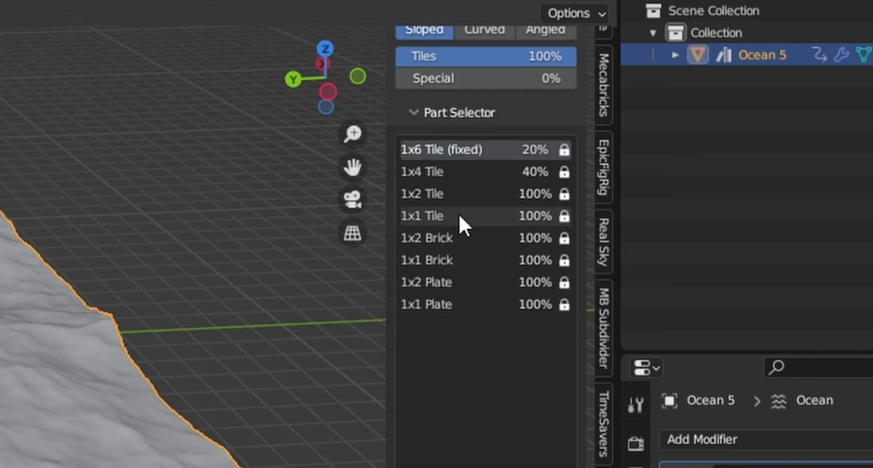
scroll(469, 221, up, 3)
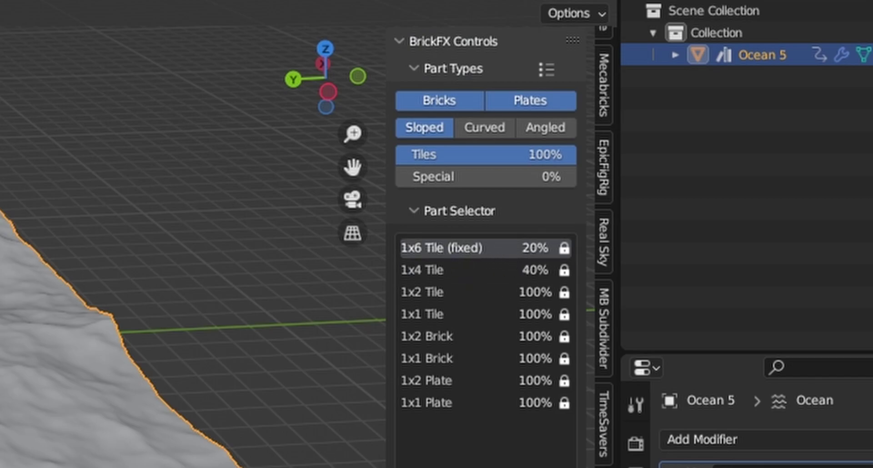
click(533, 253)
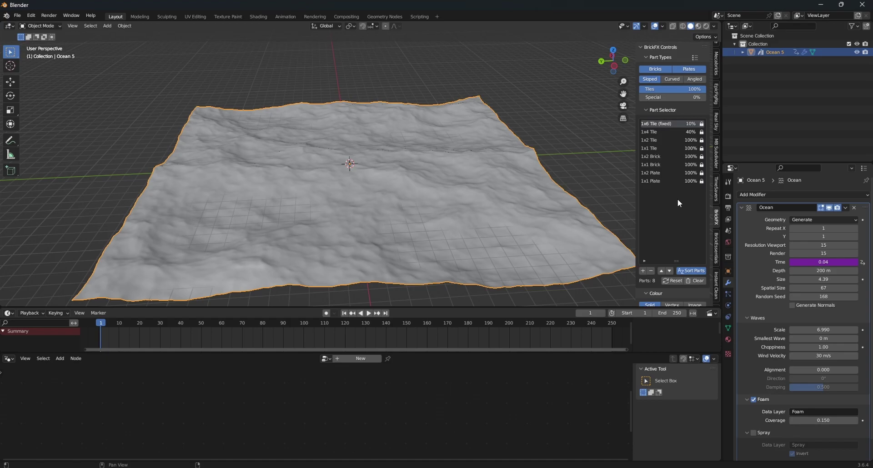
click(655, 109)
Switch the BrickFX colour source to Vertex and check the list of available colour attributes
middle_drag(675, 126, 675, 83)
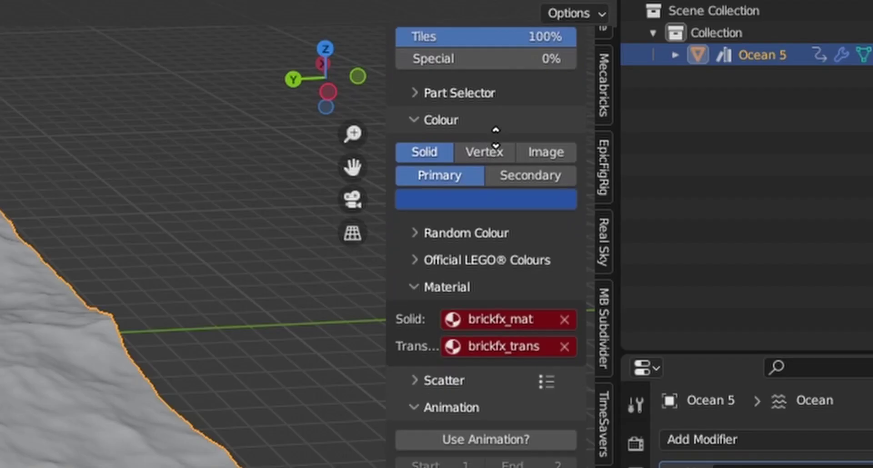
scroll(487, 200, up, 3)
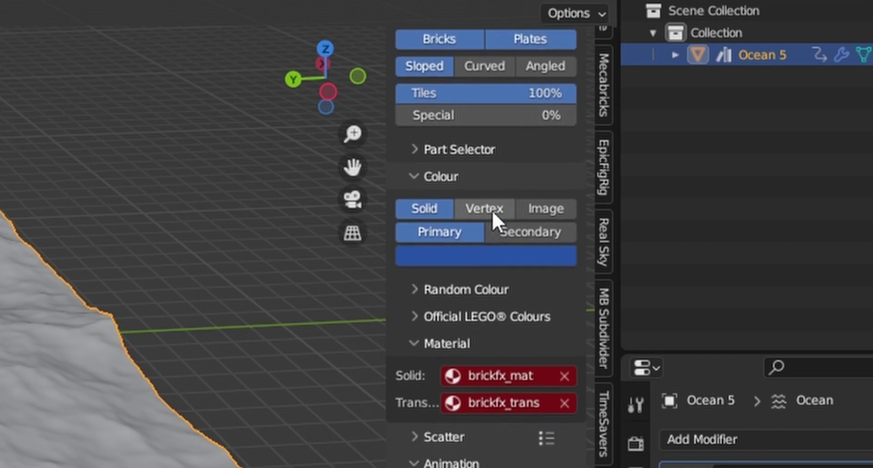
click(492, 209)
click(478, 233)
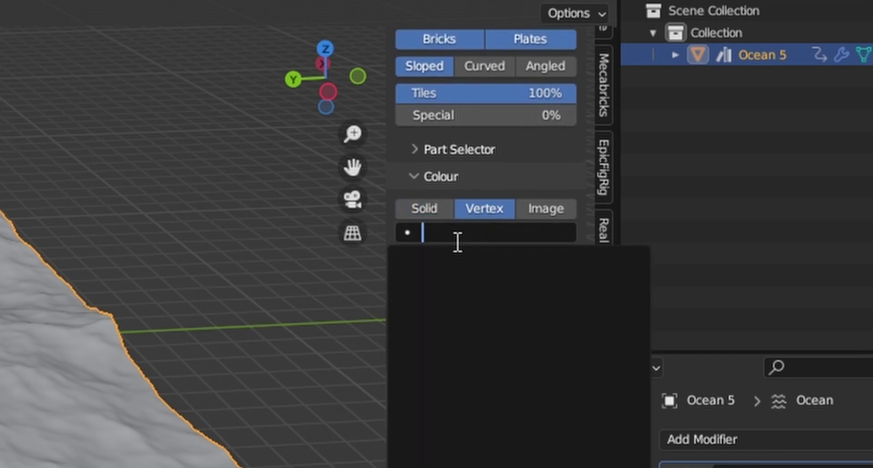
click(479, 275)
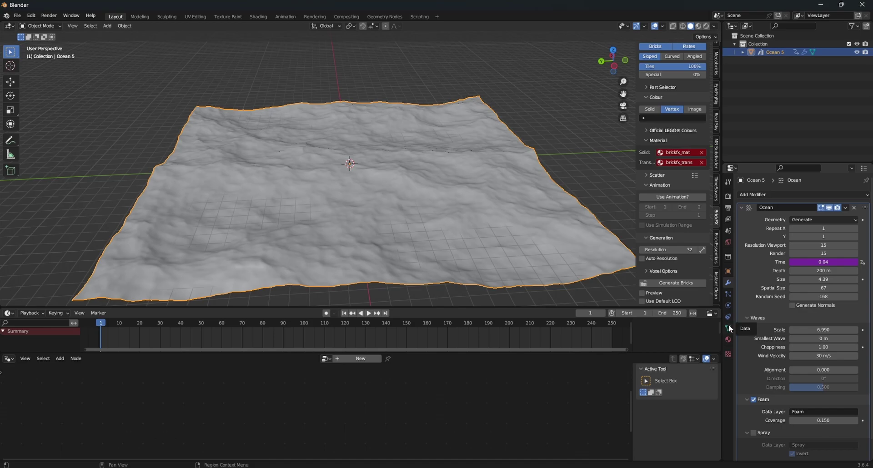
Add a colour attribute named Color with Face Corner domain and Byte Color type, and assign it as the BrickFX vertex colour
click(727, 328)
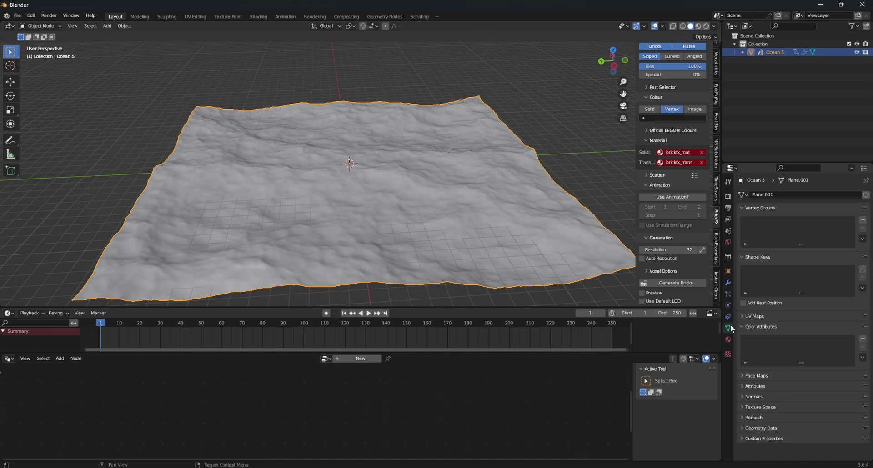
click(862, 338)
click(848, 362)
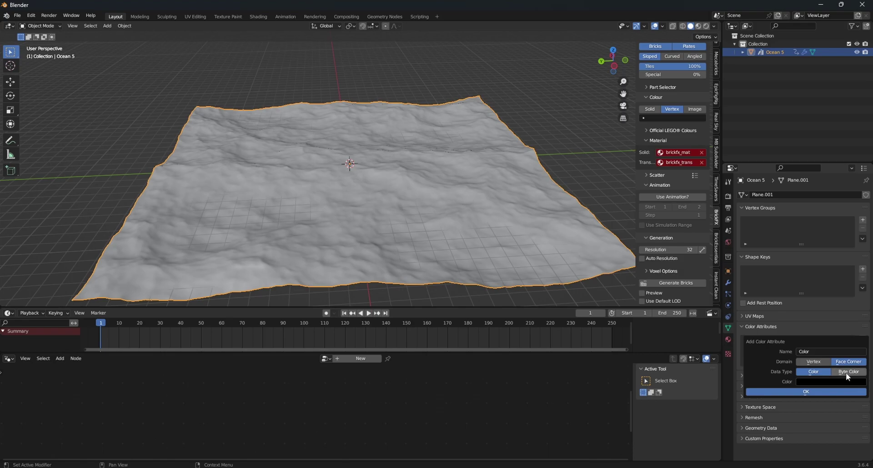
click(846, 372)
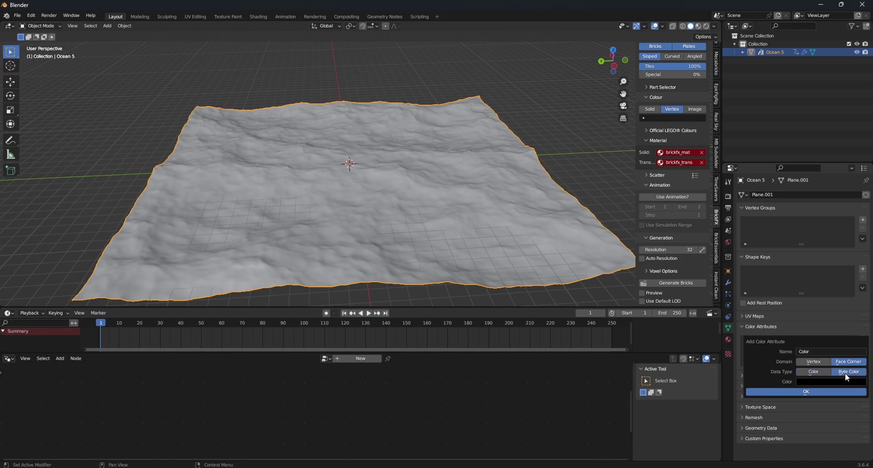
click(805, 391)
click(655, 118)
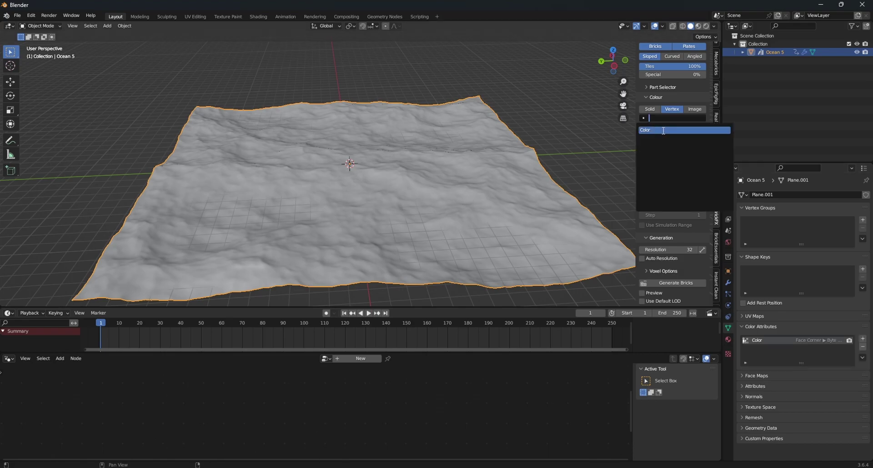
click(664, 131)
Restrict the official LEGO colours to solid ones, include legacy colours, and enable the custom palette
click(662, 181)
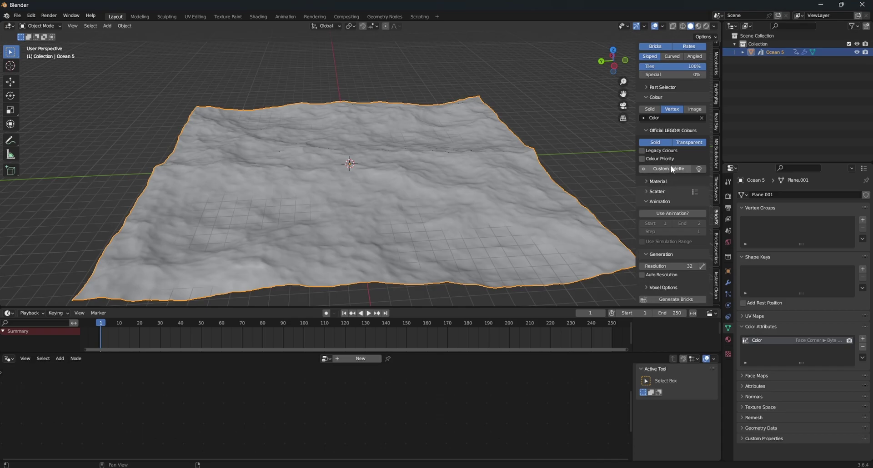
scroll(671, 165, down, 2)
click(642, 132)
click(667, 150)
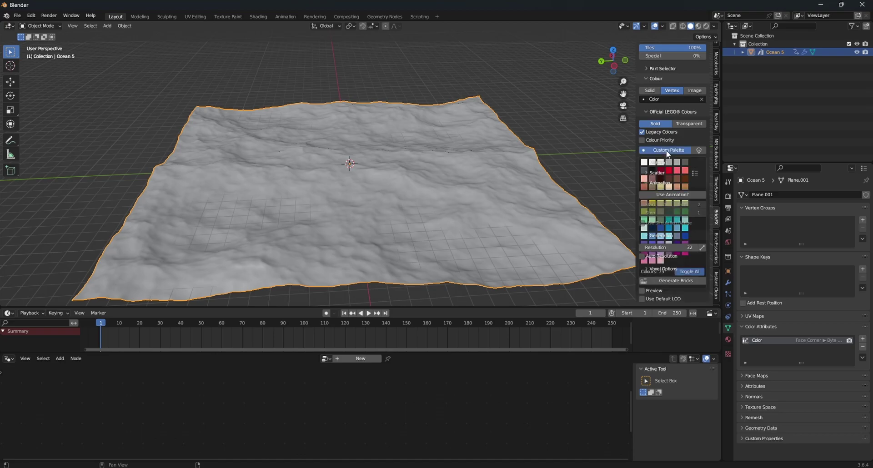
Clear the custom palette and enable only three blues: dark navy, medium blue and light blue
scroll(697, 270, down, 2)
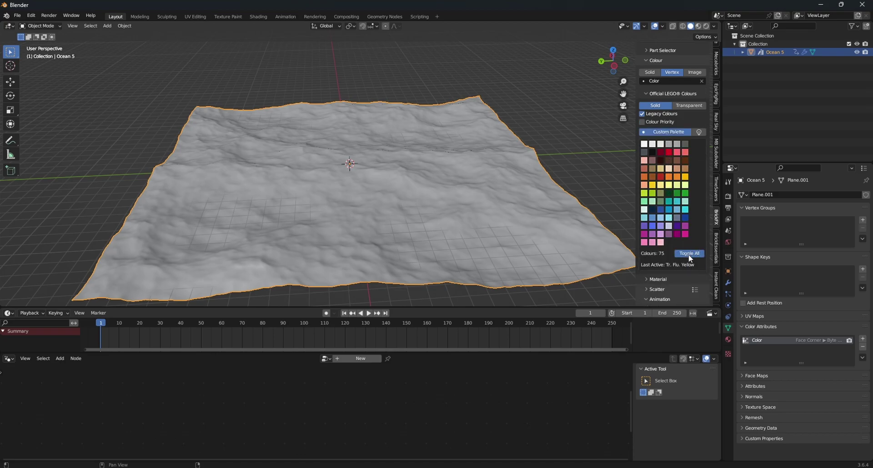
click(690, 254)
click(668, 210)
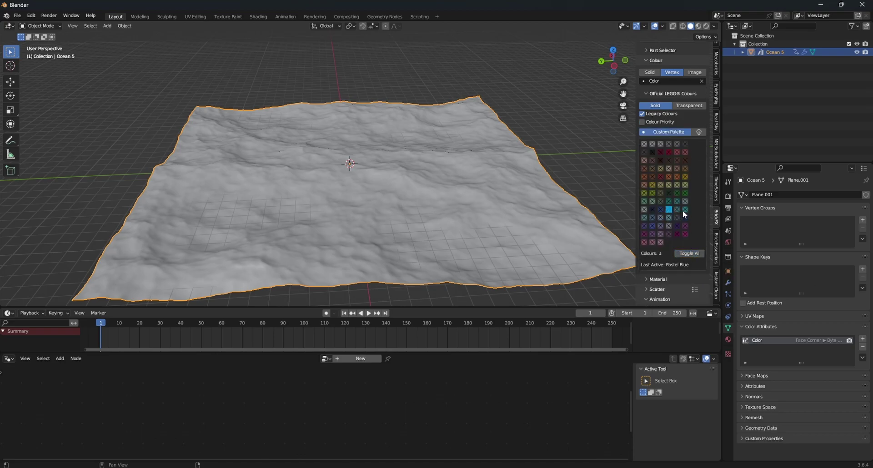
click(685, 209)
click(677, 209)
click(676, 201)
click(644, 217)
click(652, 217)
click(668, 218)
click(660, 218)
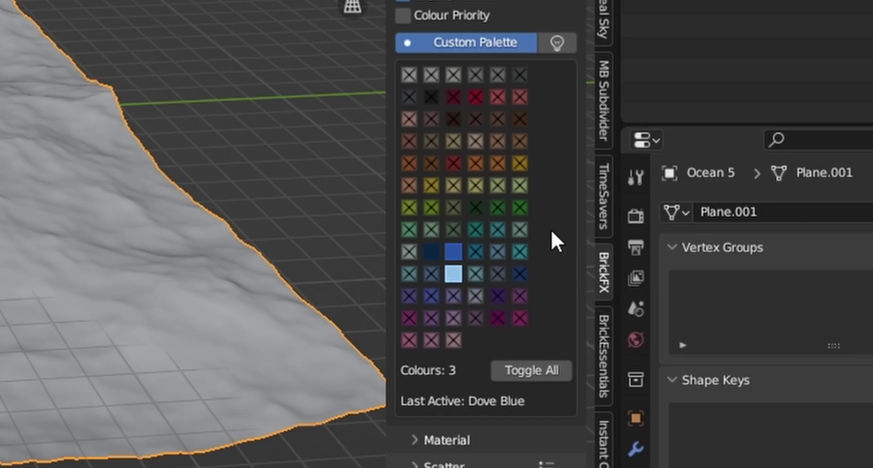
Open the BrickFX Scatter settings with the ocean selected
scroll(492, 149, down, 12)
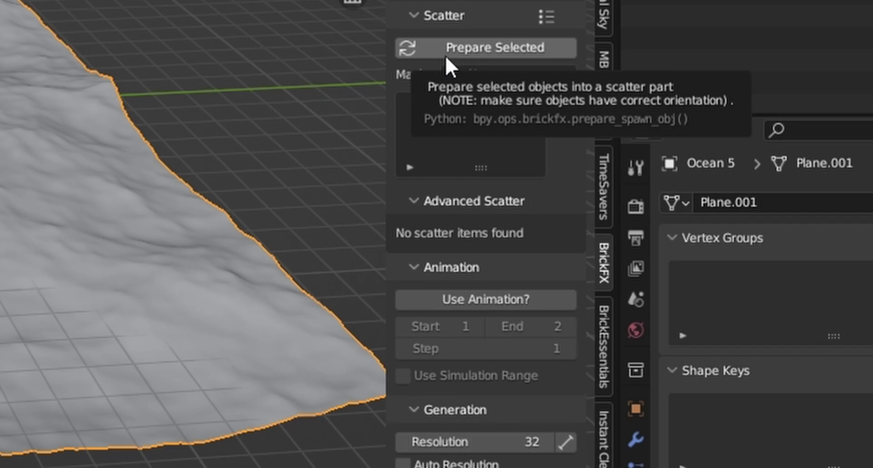
click(491, 84)
click(492, 77)
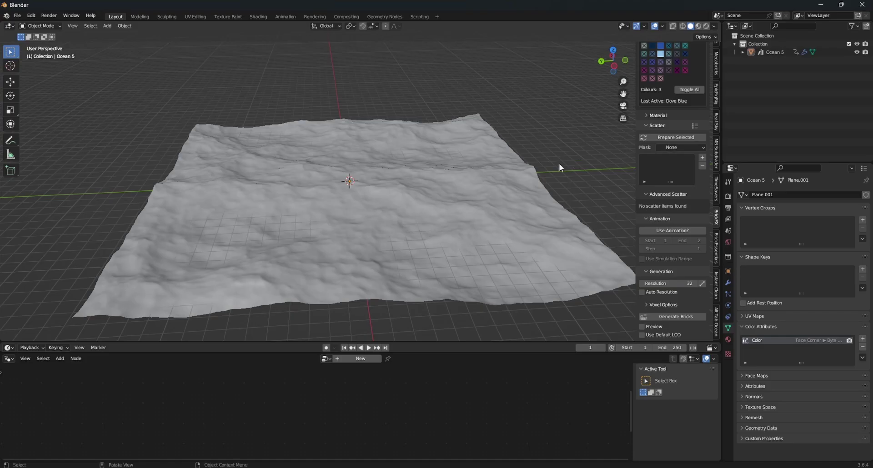
click(416, 191)
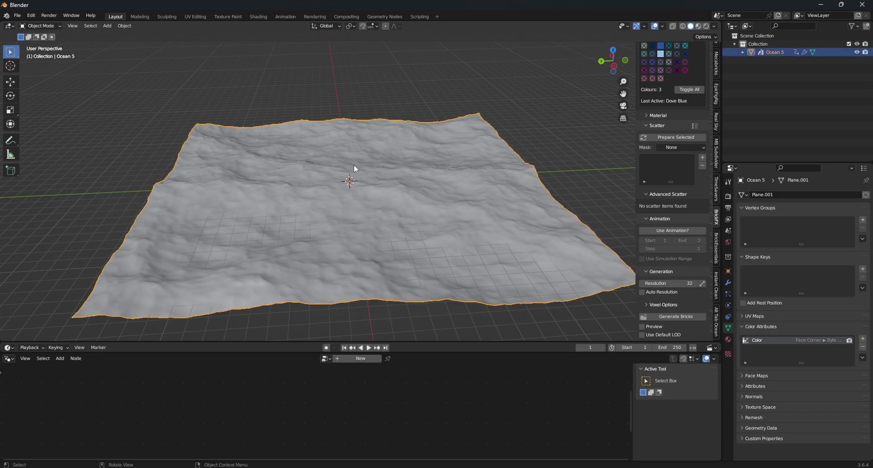
click(383, 89)
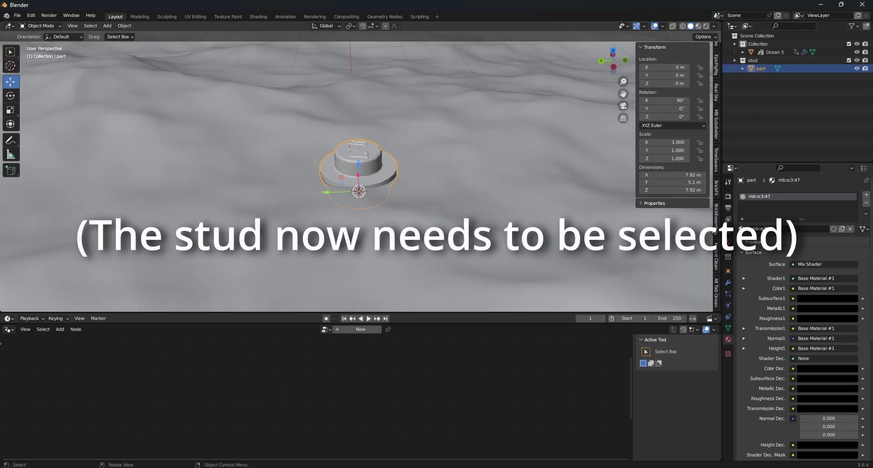
Prepare the selected stud as a BrickFX scatter part with Combine Objects off
scroll(716, 205, down, 5)
click(716, 188)
scroll(683, 198, down, 7)
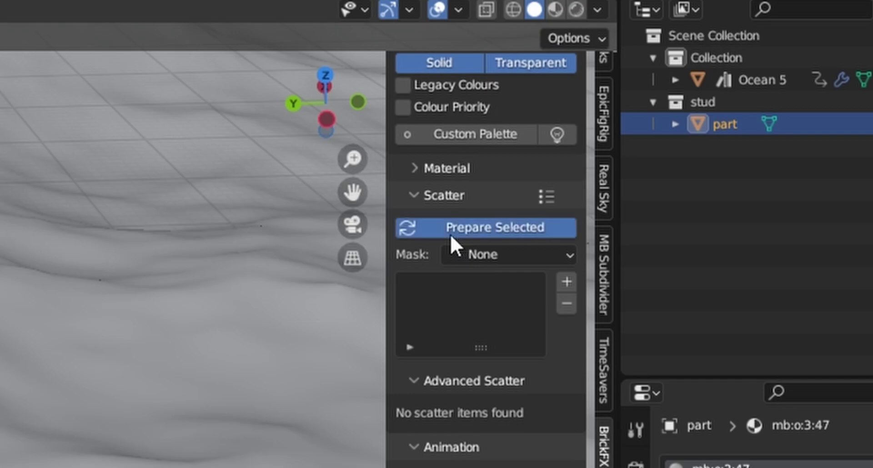
click(450, 234)
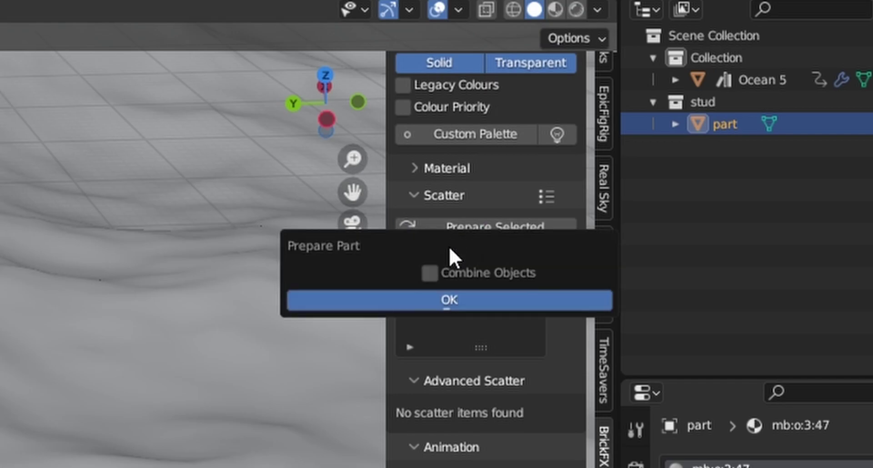
click(432, 293)
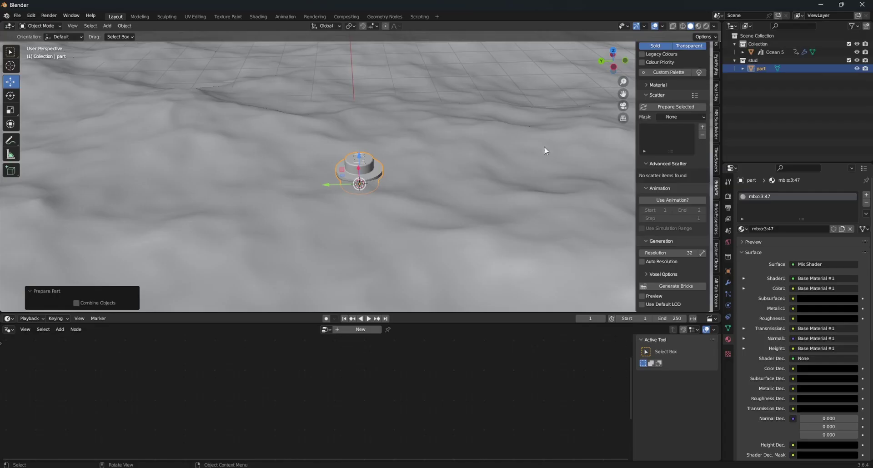
Add a scatter item to the ocean and assign the stud object named part to it
click(446, 166)
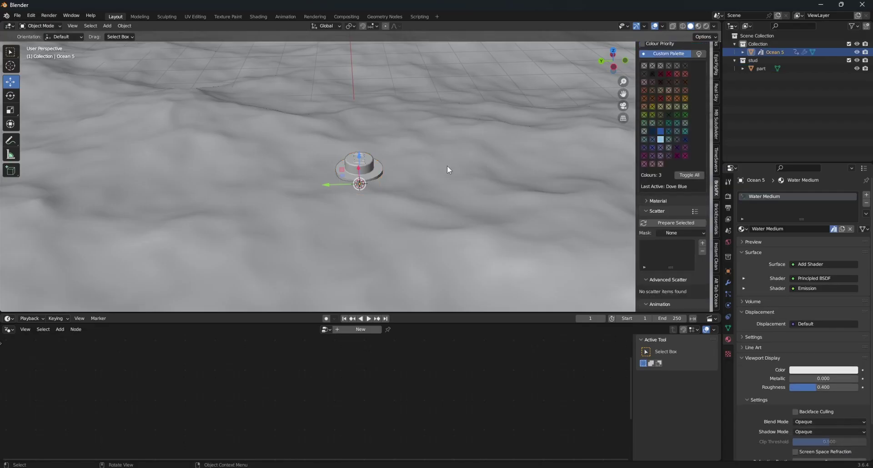
scroll(410, 173, down, 5)
click(567, 75)
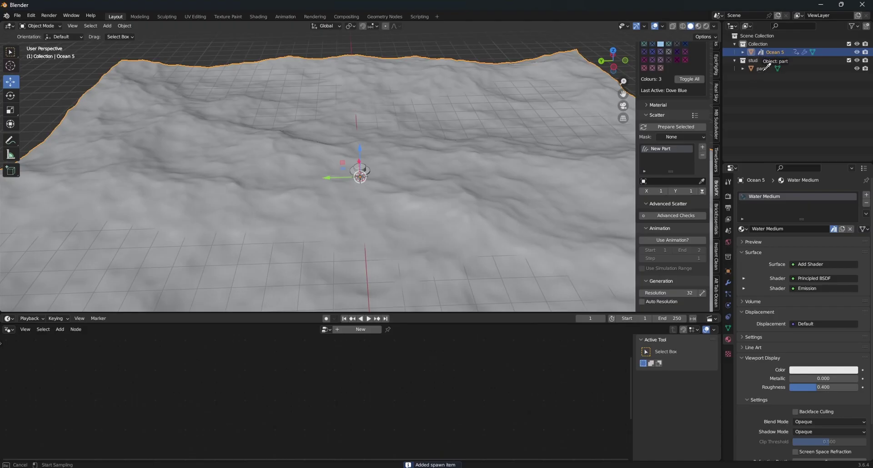
Set the scatter mask type to Vertex Group and check which groups are available
click(680, 137)
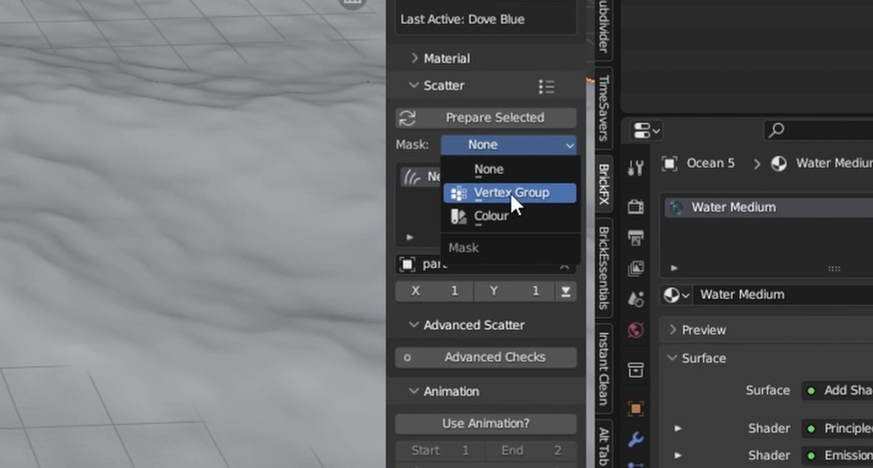
click(515, 193)
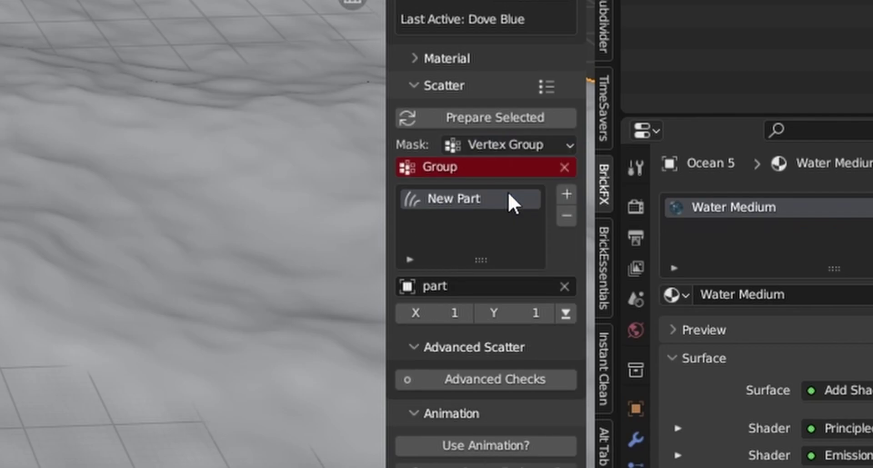
click(477, 166)
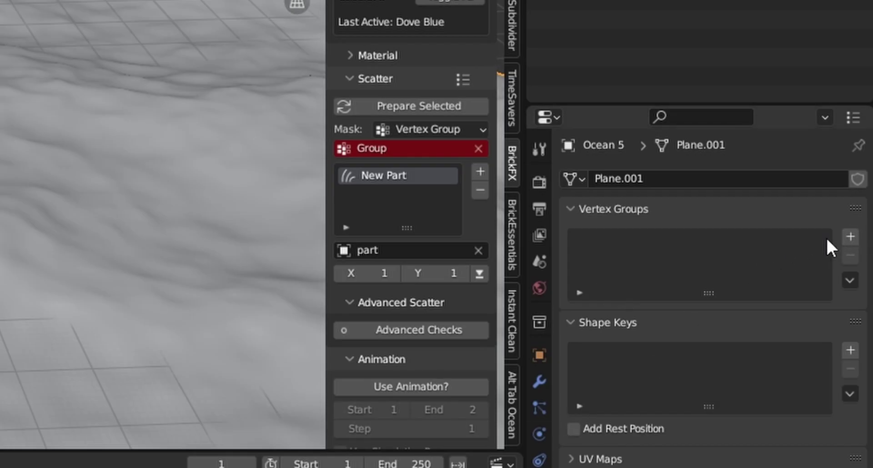
Add a vertex group named Ocean foam to the ocean and assign it as the scatter mask
click(850, 237)
double_click(619, 241)
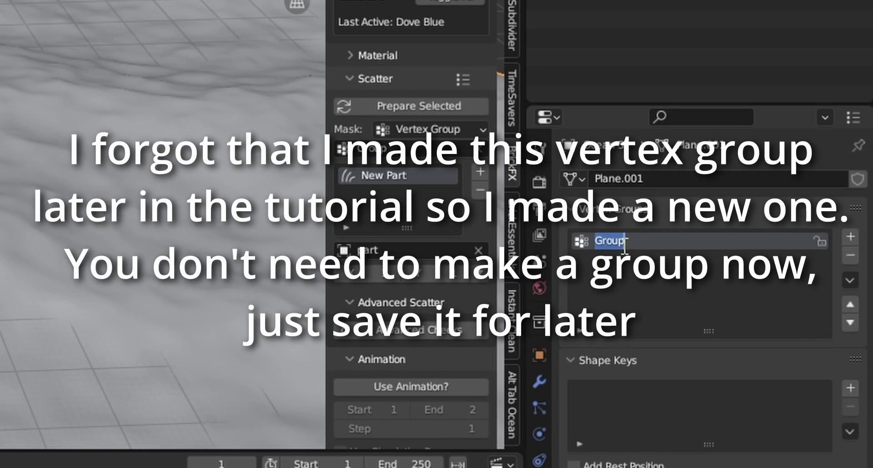
text(Ocean foam)
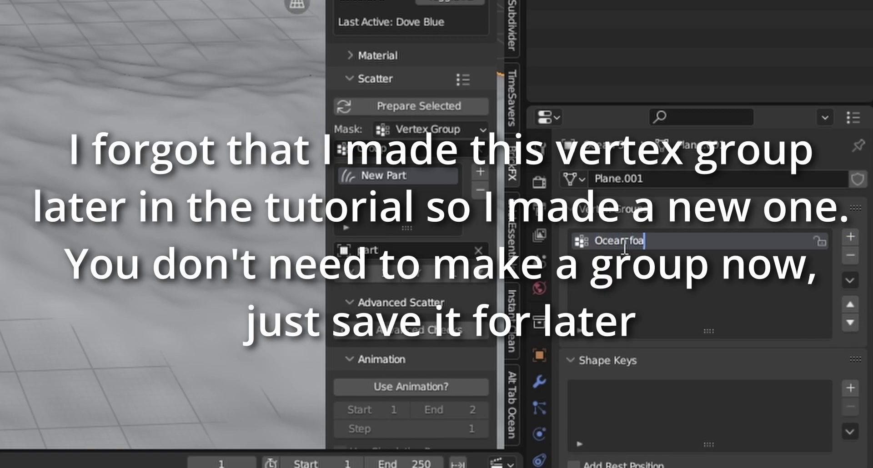
key(Return)
click(391, 148)
click(390, 178)
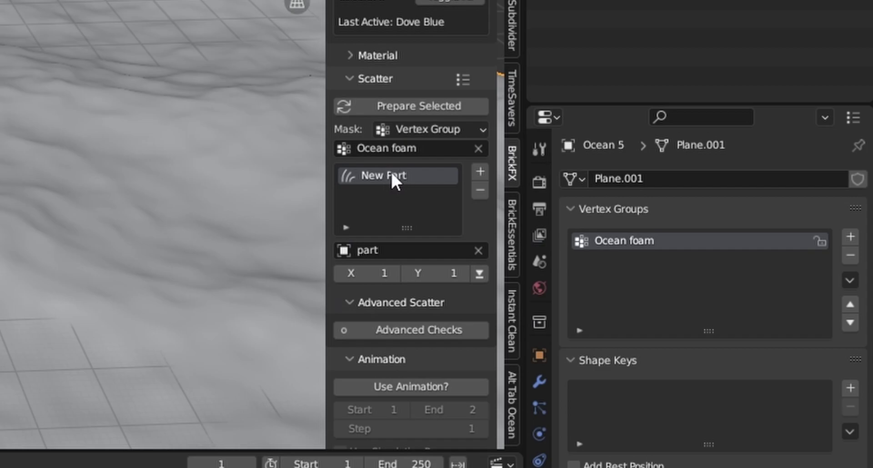
Examine the Advanced Checks options for the stud's scatter collision settings
scroll(392, 174, down, 7)
click(399, 137)
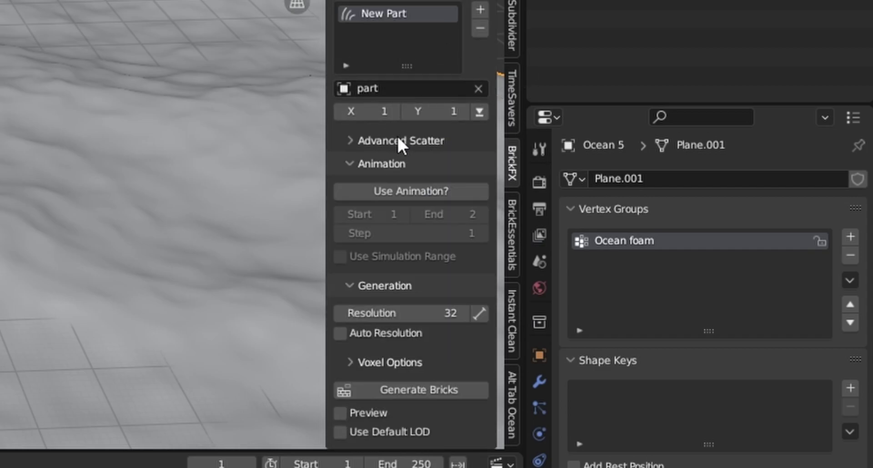
click(397, 135)
click(412, 168)
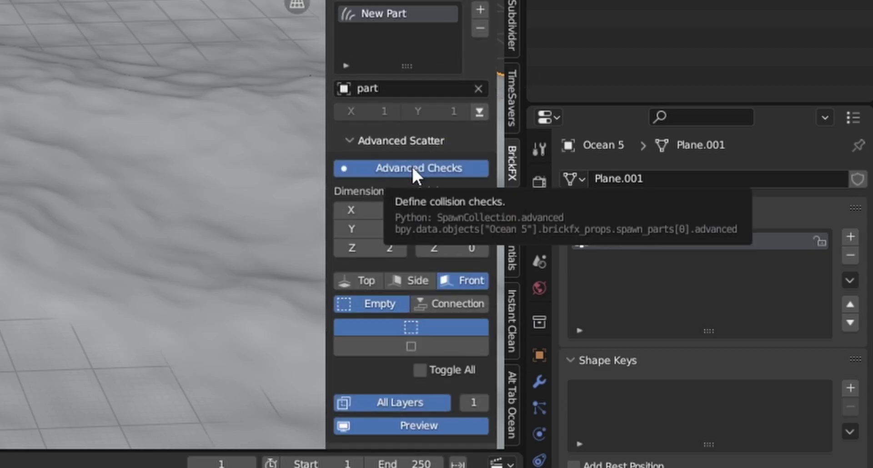
click(412, 168)
click(406, 139)
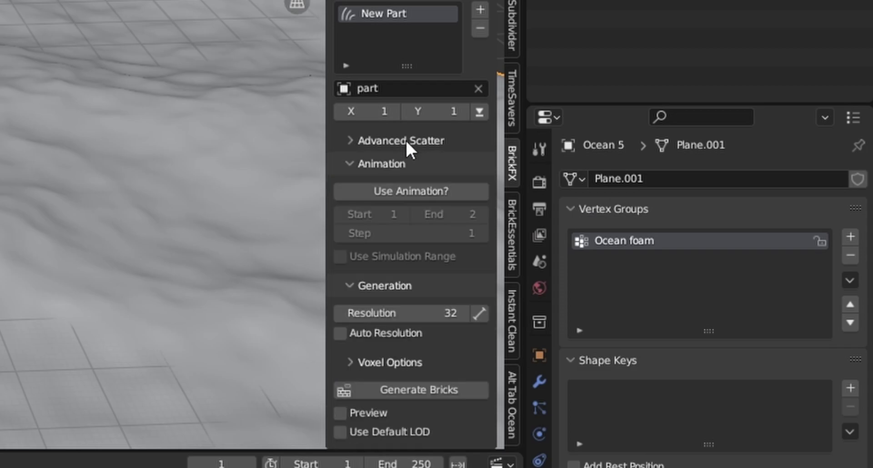
Enable BrickFX animation with end frame 100 and a step of 2
click(411, 191)
click(433, 215)
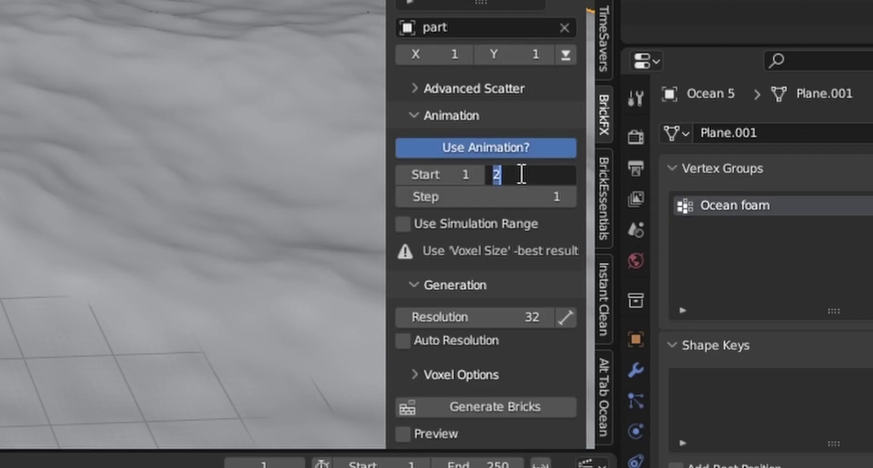
text(100)
key(Return)
click(523, 197)
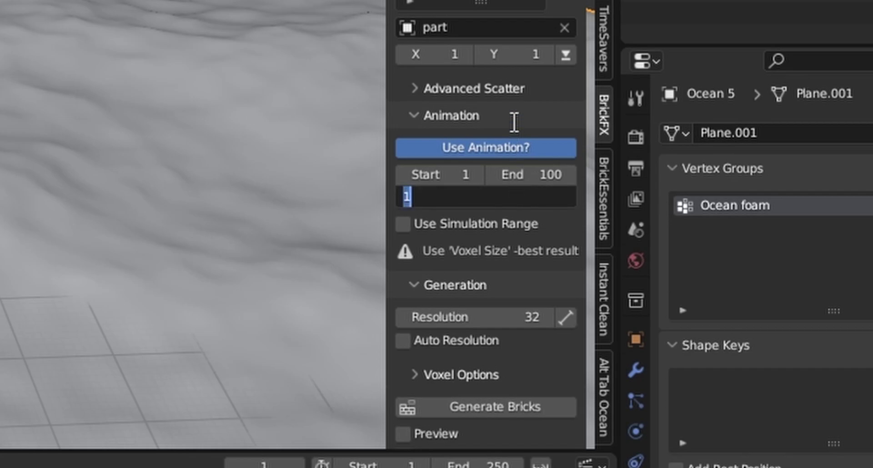
key(Return)
scroll(501, 169, down, 2)
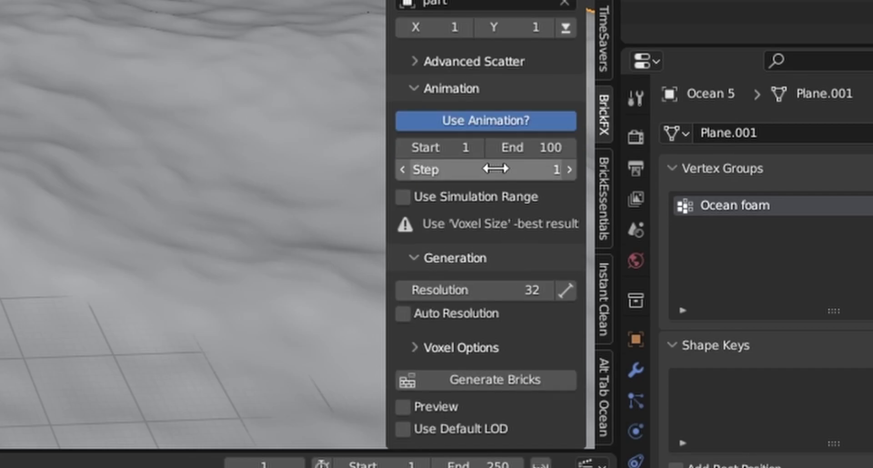
click(495, 169)
text(2)
key(Return)
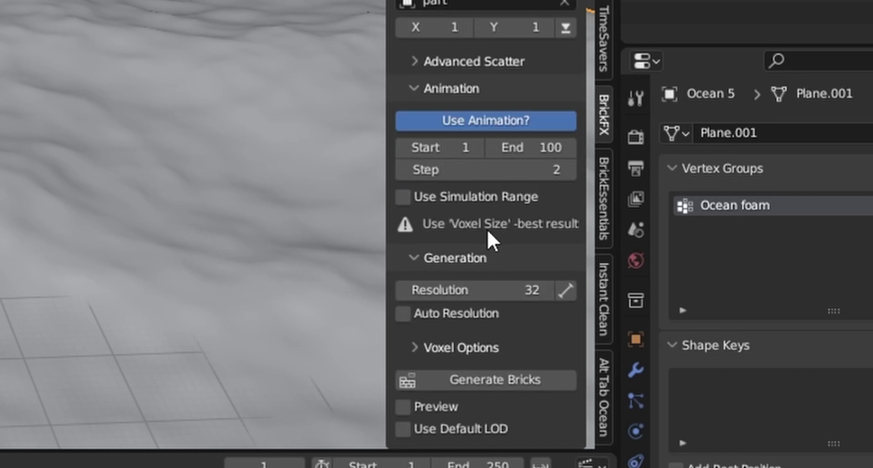
Switch brick generation from Resolution to Voxel Size and enable Auto Resolution
drag(387, 226, 319, 230)
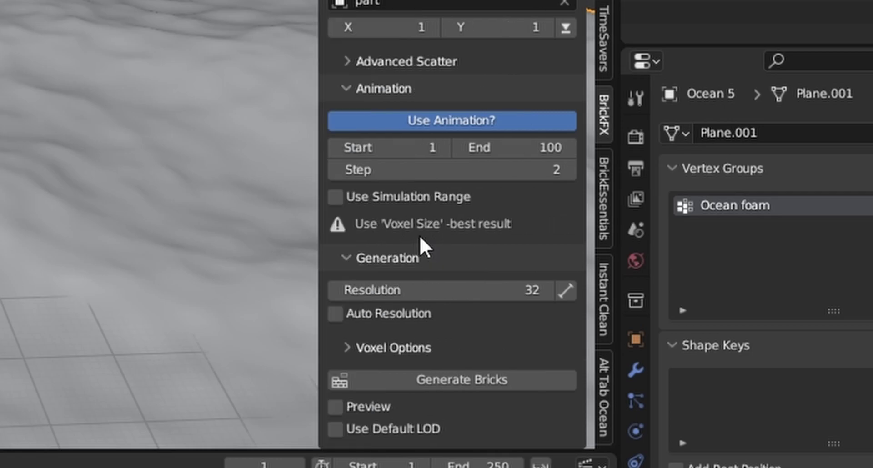
click(565, 293)
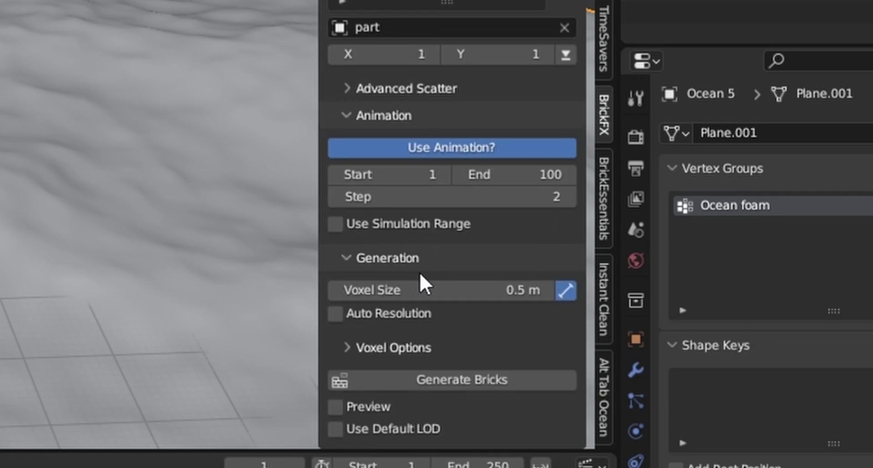
click(356, 317)
Preview the ocean's voxels, open the Voxel Options and set Pad to 1
middle_drag(150, 289, 164, 254)
scroll(159, 227, down, 2)
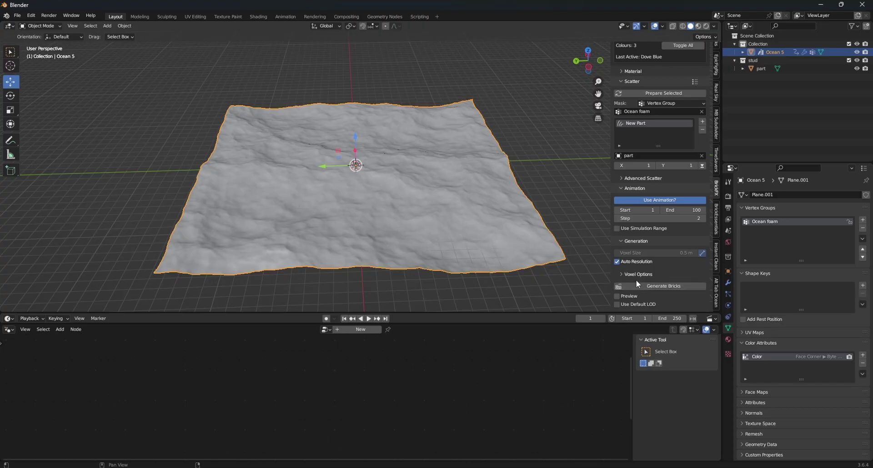
click(384, 348)
scroll(402, 360, down, 3)
click(650, 286)
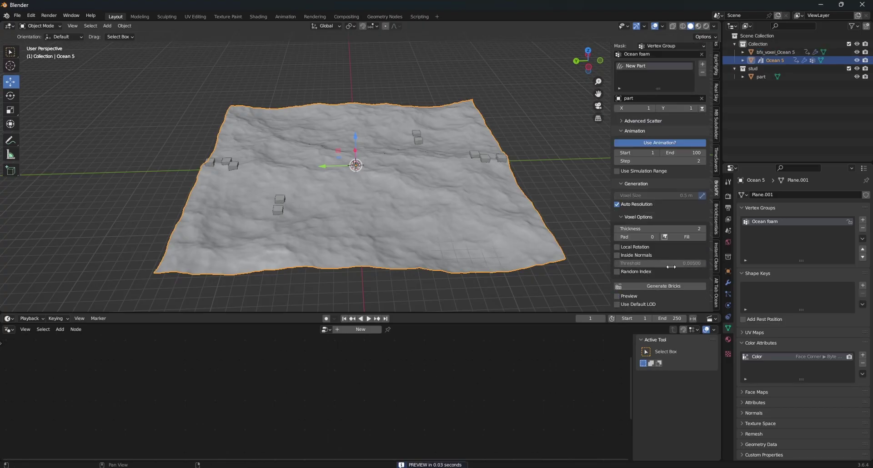
scroll(438, 220, up, 2)
middle_drag(445, 212, 423, 201)
shift+middle_drag(518, 211, 492, 208)
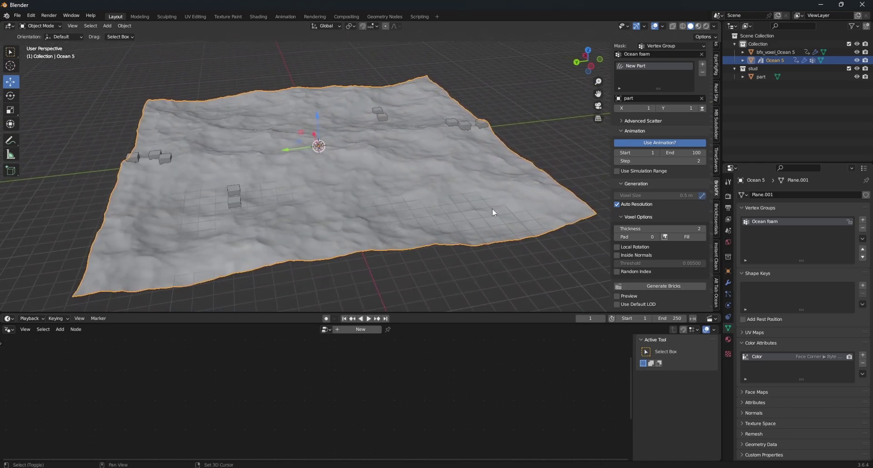
click(657, 237)
middle_drag(367, 188, 587, 259)
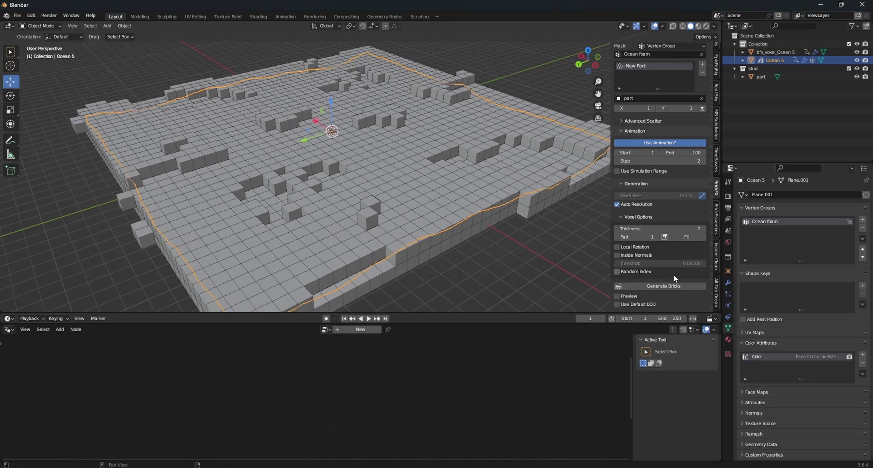
Delete the bfx_voxel_Ocean 5 preview object and generate the animated bricks from the ocean
click(770, 53)
key(Delete)
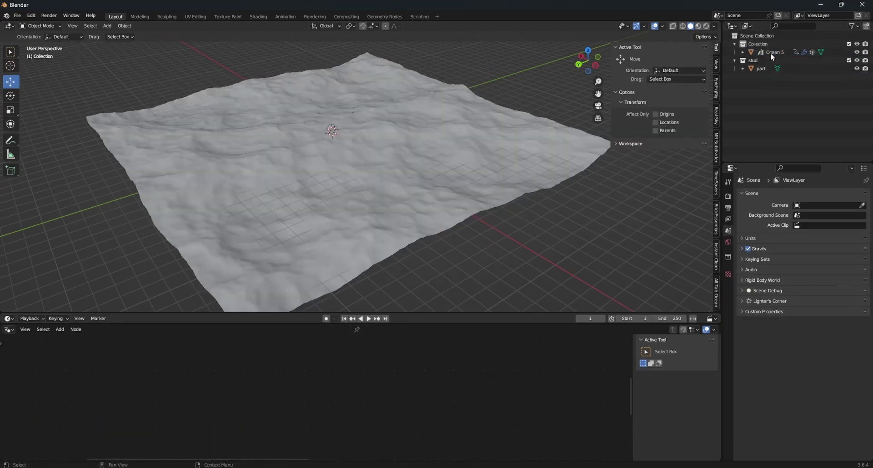
click(435, 154)
scroll(649, 236, down, 1)
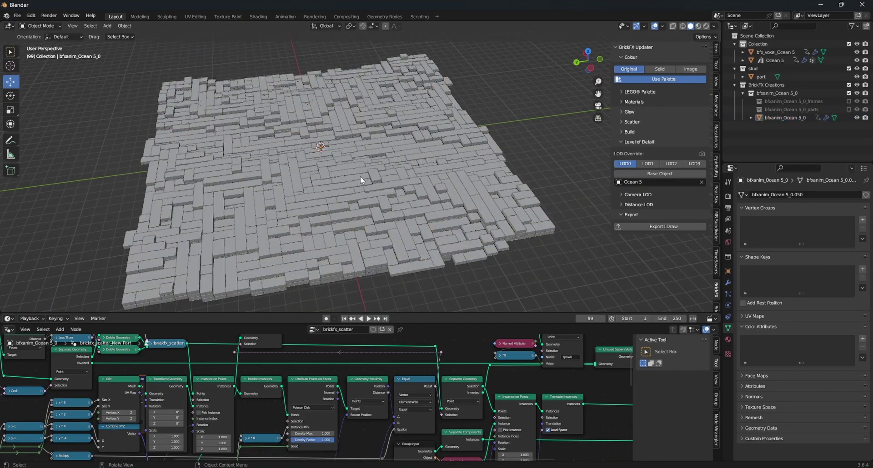
Play back the generated brick ocean animation, then stop it and select the bfxanim_Ocean 5_0 collection
scroll(402, 176, up, 5)
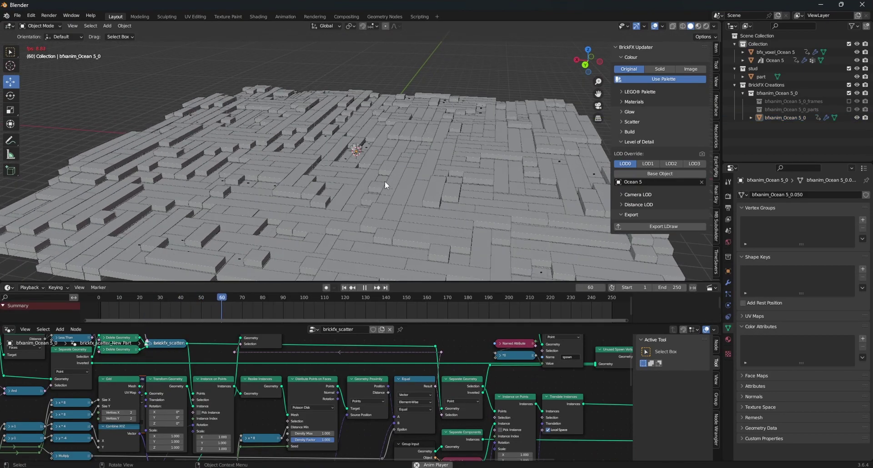
key(space)
click(384, 180)
click(776, 94)
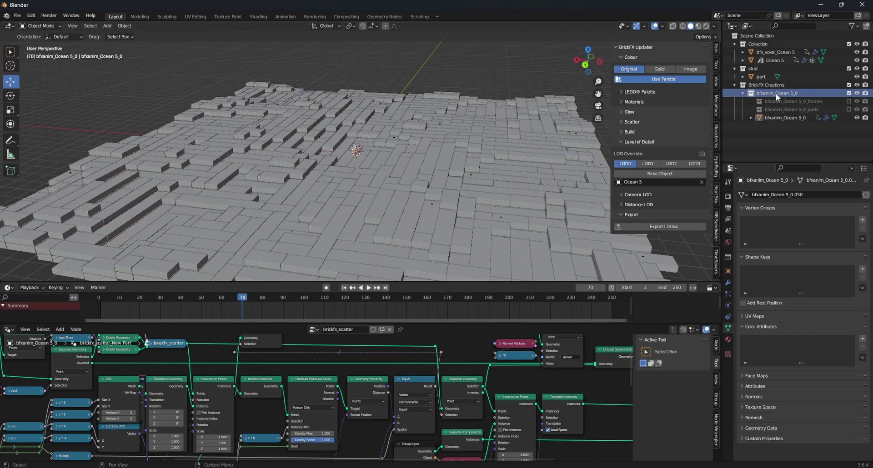
Delete the bfxanim_Ocean 5_0 collection with its hierarchy and select the Ocean 5 object
right_click(776, 93)
key(Escape)
right_click(778, 93)
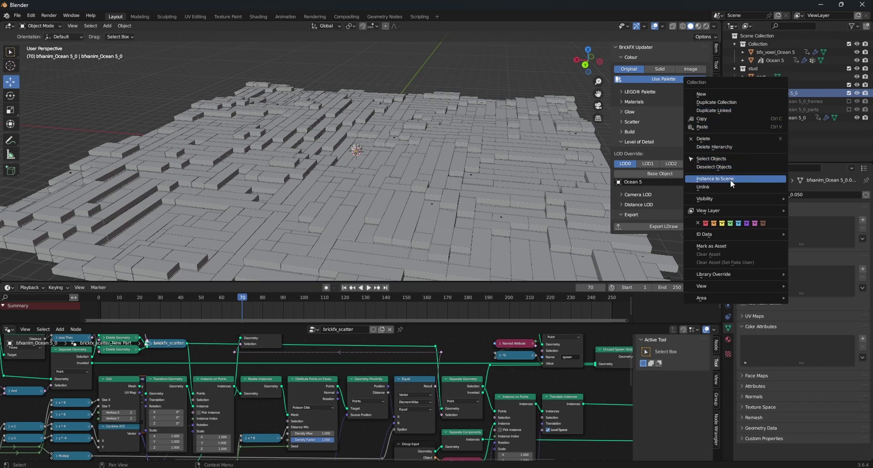
click(727, 147)
click(414, 182)
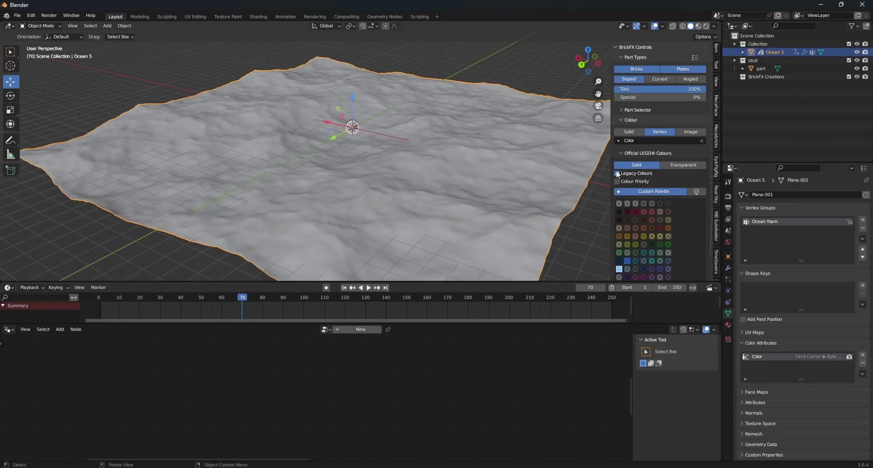
scroll(646, 182, down, 10)
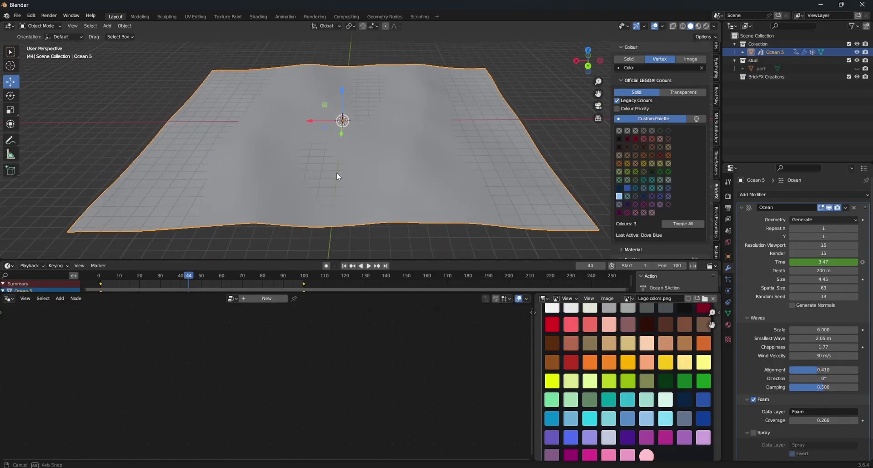
Create a new geometry node tree on the ocean and space the Group Input node away from the Group Output
middle_drag(336, 172, 350, 186)
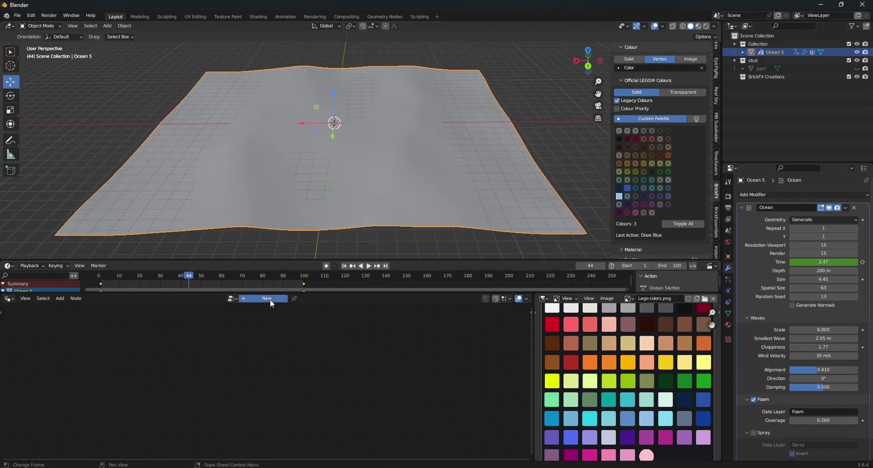
click(270, 301)
middle_drag(235, 374, 260, 342)
drag(236, 343, 230, 411)
key(g)
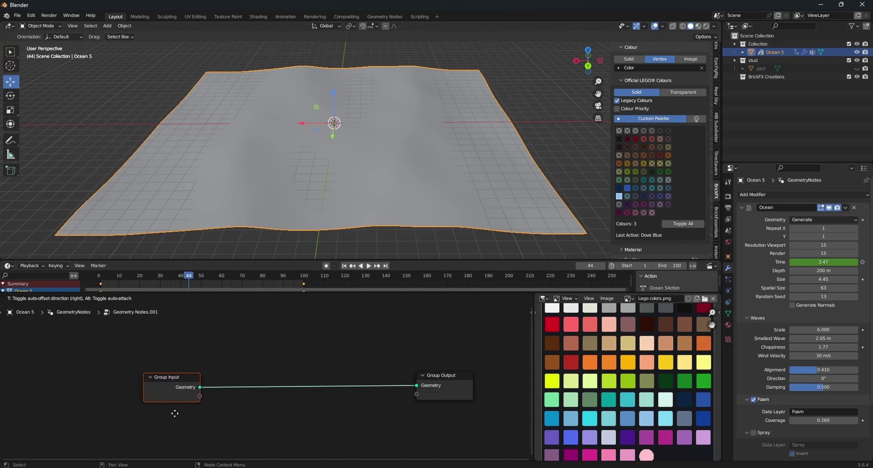
click(175, 414)
scroll(301, 359, up, 3)
middle_drag(301, 359, 275, 372)
Add a Named Attribute node above the Group Input that reads the Foam color attribute
click(259, 357)
key(shift+a)
click(231, 296)
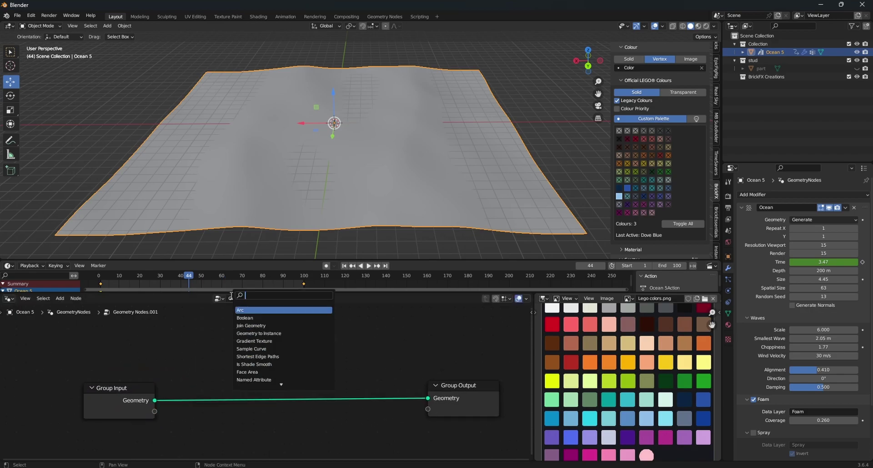
text(attr)
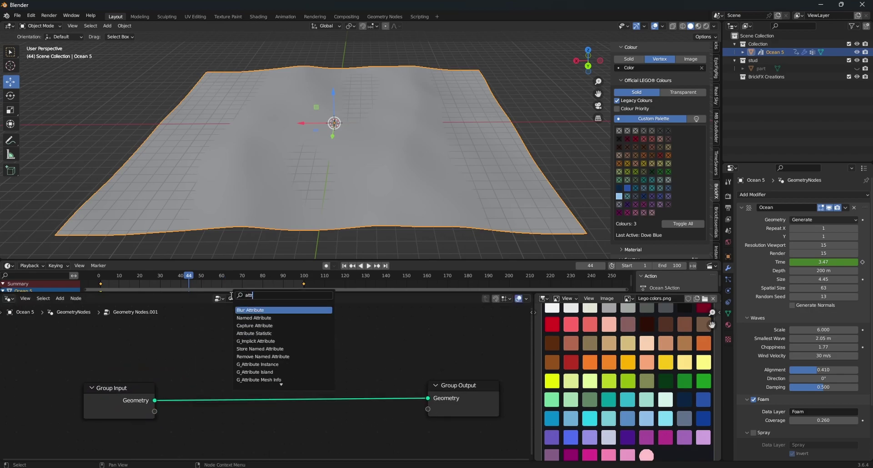
click(254, 318)
click(120, 357)
click(136, 383)
text(Foa)
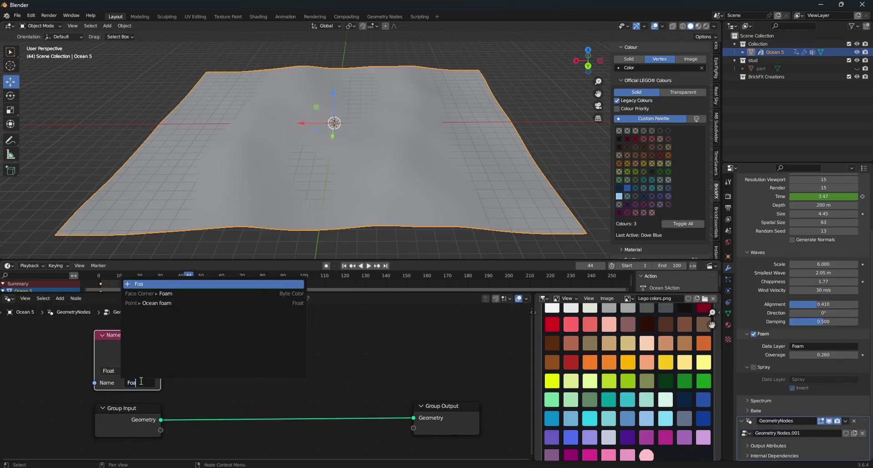
text(m)
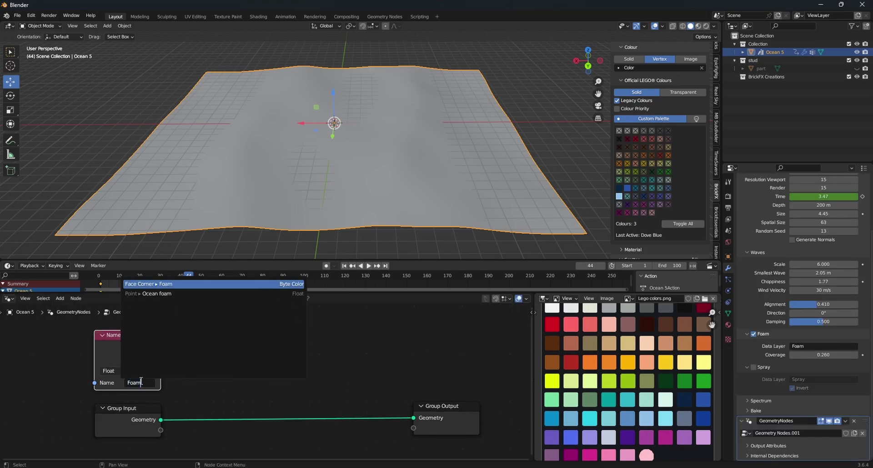
key(Return)
click(145, 382)
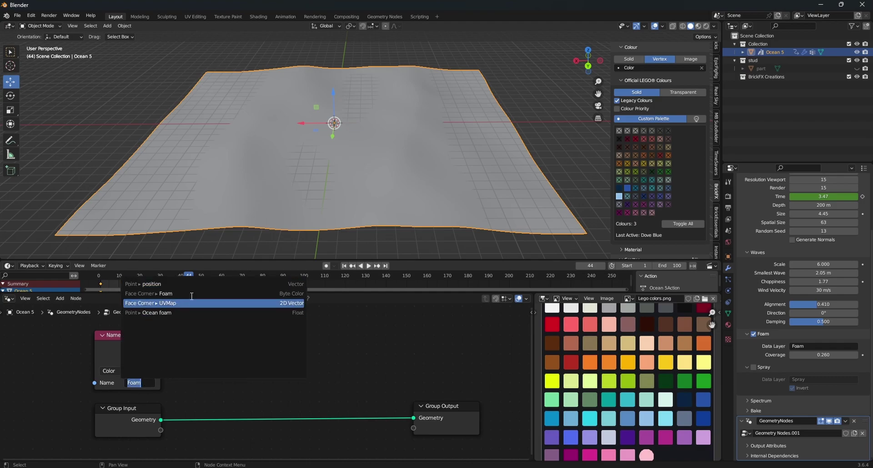
click(435, 372)
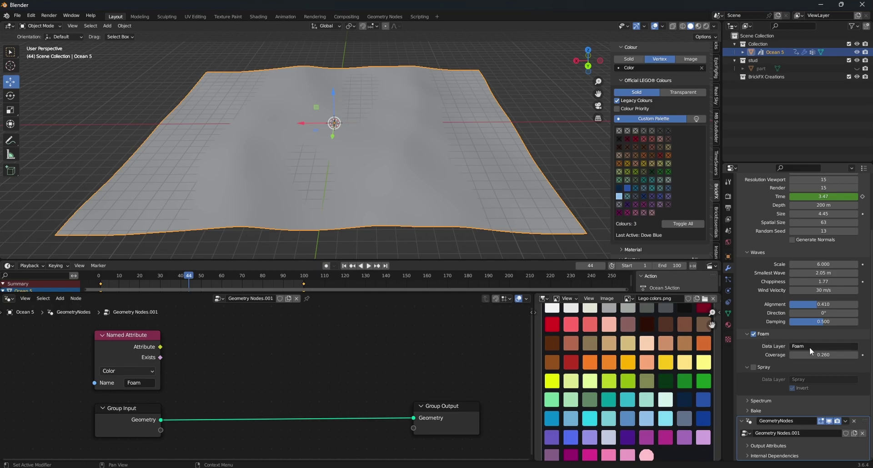
Preview the Foam attribute on the ocean through a Viewer node fed with the Group Input geometry
ctrl+shift+click(140, 338)
drag(160, 420, 256, 379)
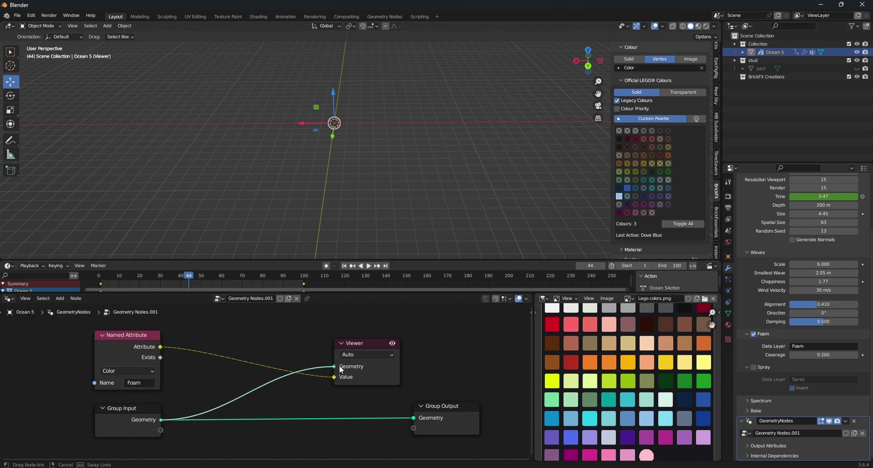
drag(339, 366, 338, 367)
middle_drag(308, 181, 343, 157)
scroll(343, 156, up, 2)
Insert a Color Ramp node between the Named Attribute and the Viewer
key(shift+a)
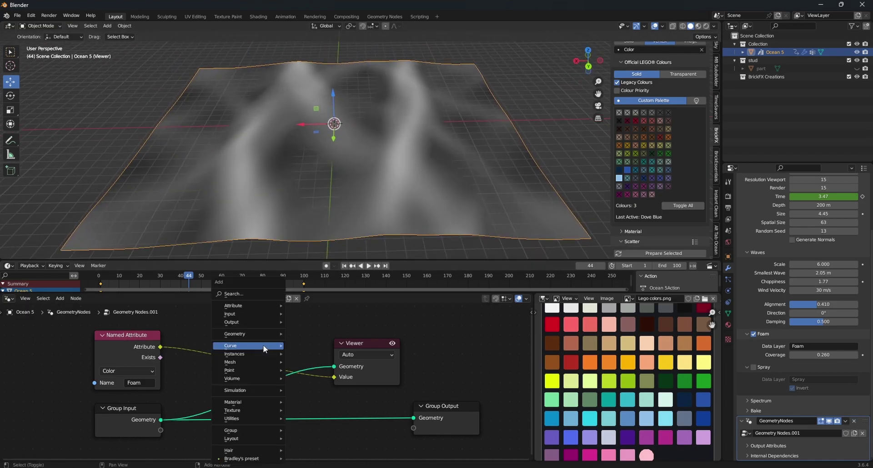
text(color)
click(262, 324)
click(220, 324)
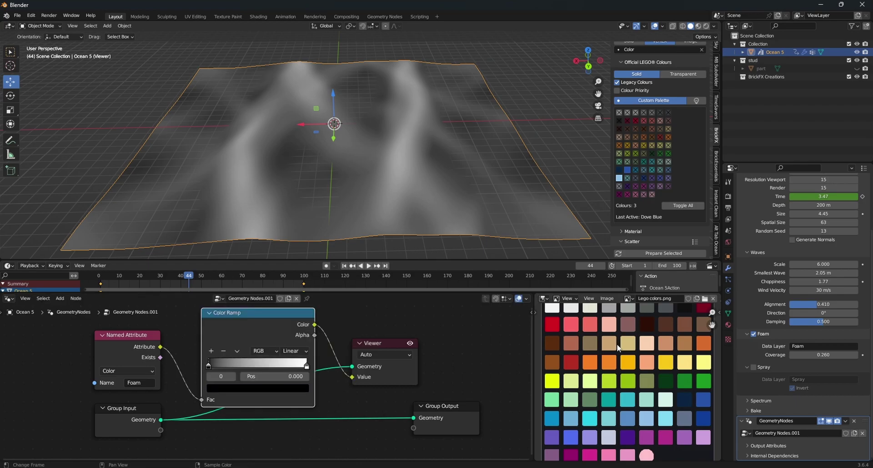
Set the ramp to Constant with dark blue, light blue and white stops sampled from the LEGO palette, placing light blue at 0.105
ctrl+middle_drag(635, 369, 637, 370)
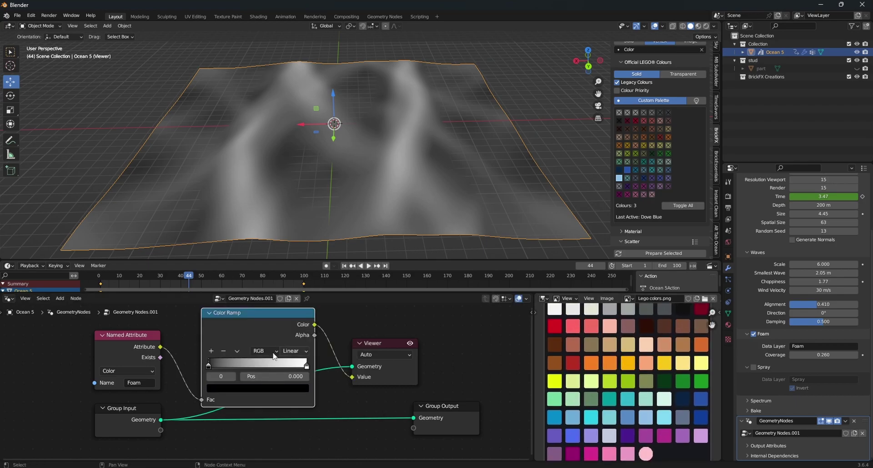
click(264, 388)
click(287, 346)
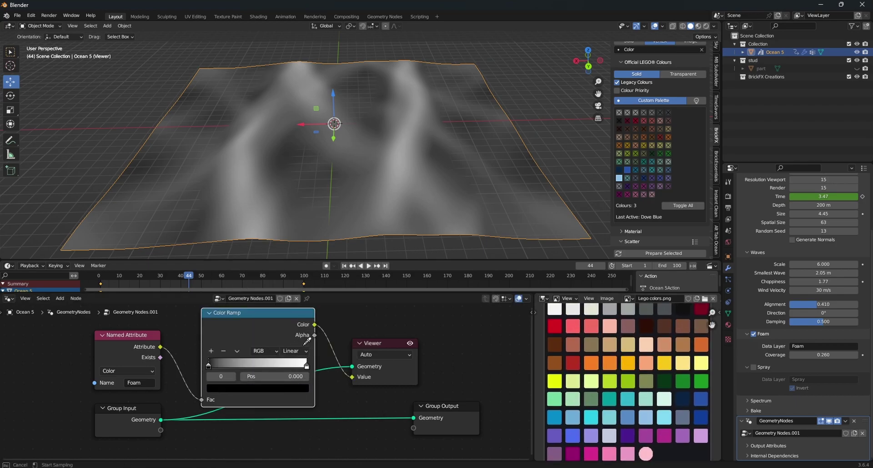
click(685, 399)
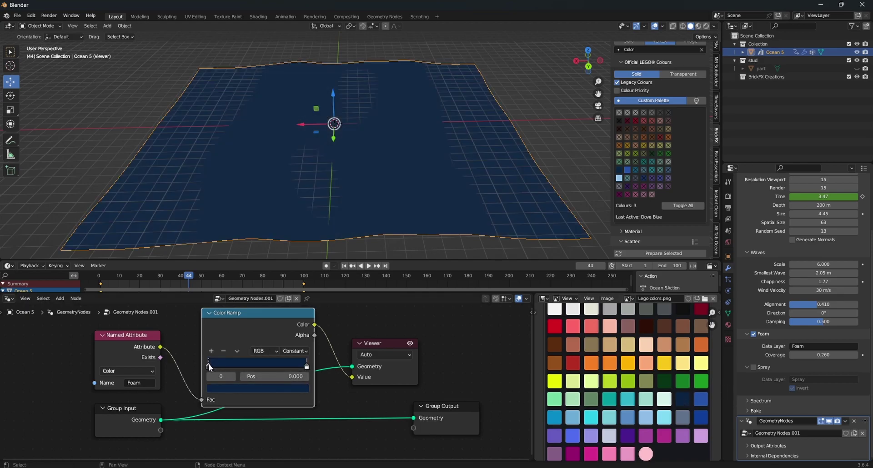
drag(307, 367, 219, 368)
mouse_move(218, 363)
mouse_down()
mouse_move(234, 362)
mouse_move(206, 363)
mouse_up()
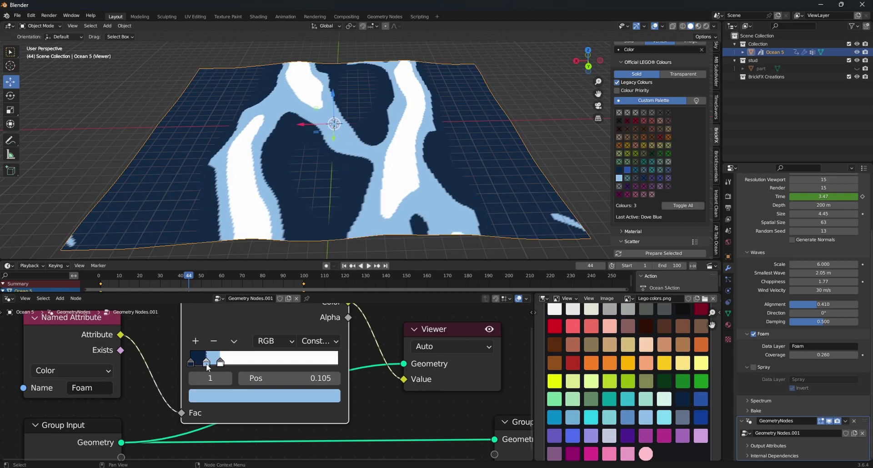
Play back the foam colours and try a Smallest wave of 1.06 m in the Alt Tab Ocean settings
key(space)
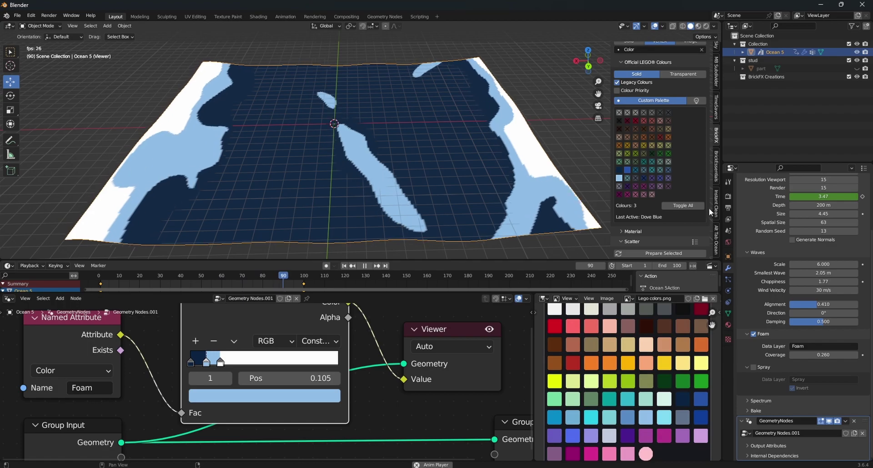
key(space)
click(717, 230)
scroll(659, 166, down, 5)
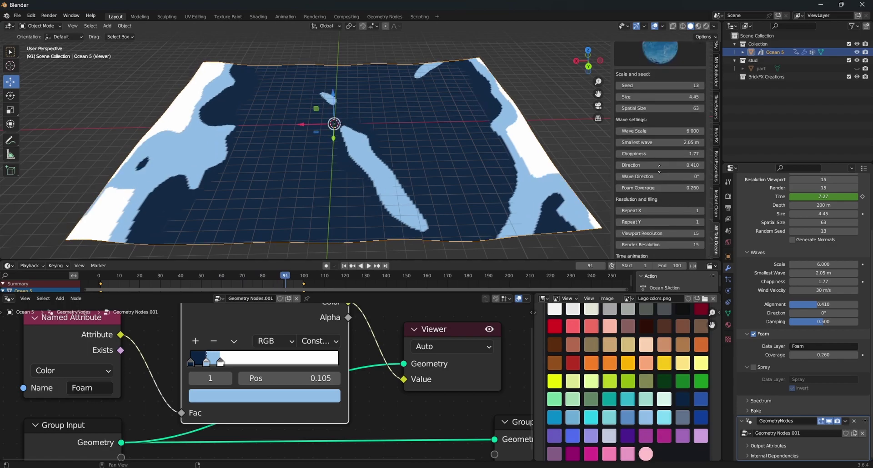
middle_drag(660, 142, 659, 165)
drag(659, 165, 637, 166)
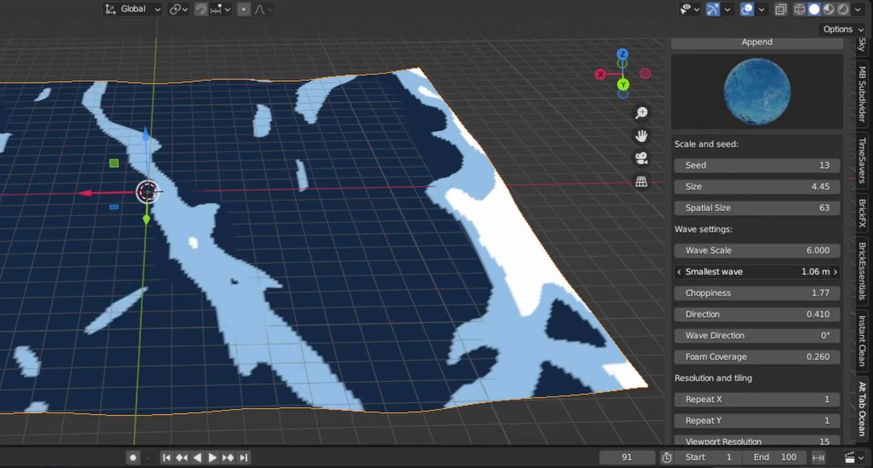
mouse_move(745, 272)
mouse_down()
mouse_move(708, 272)
mouse_move(755, 272)
mouse_move(730, 272)
mouse_move(760, 294)
mouse_move(784, 294)
mouse_move(744, 294)
mouse_move(748, 279)
mouse_move(773, 278)
mouse_move(735, 279)
mouse_move(755, 278)
mouse_move(748, 278)
mouse_up()
right_click(746, 272)
key(Escape)
scroll(755, 319, down, 4)
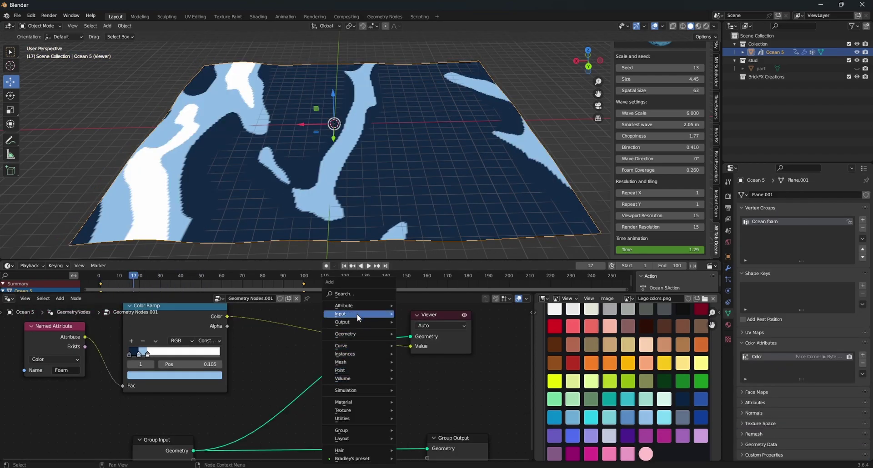
Add a Store Named Attribute node set to Byte Color on Face Corner and name the attribute Color
mouse_move(359, 307)
click(416, 350)
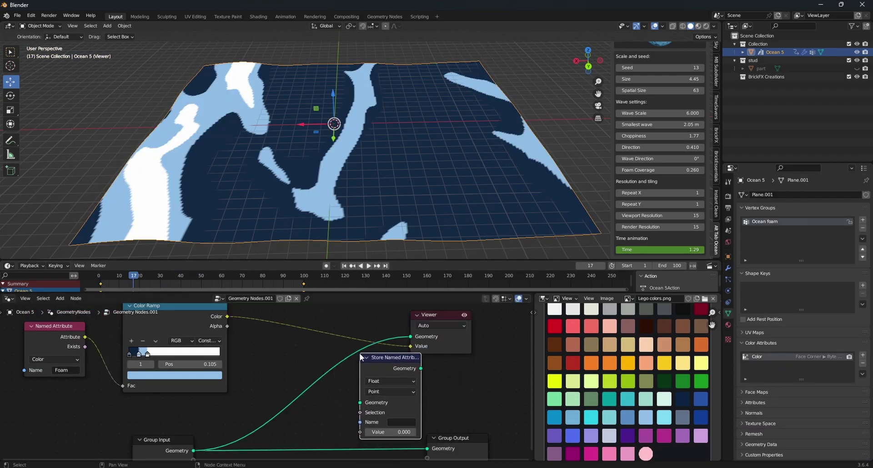
click(384, 396)
click(385, 392)
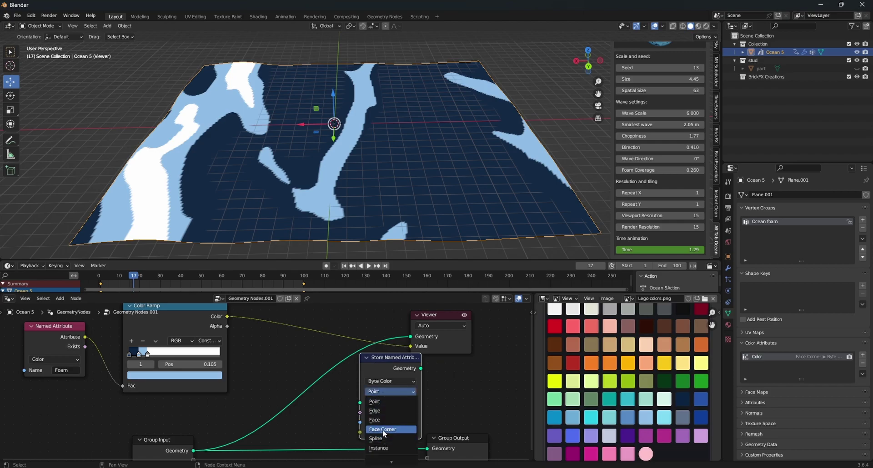
click(382, 429)
click(404, 423)
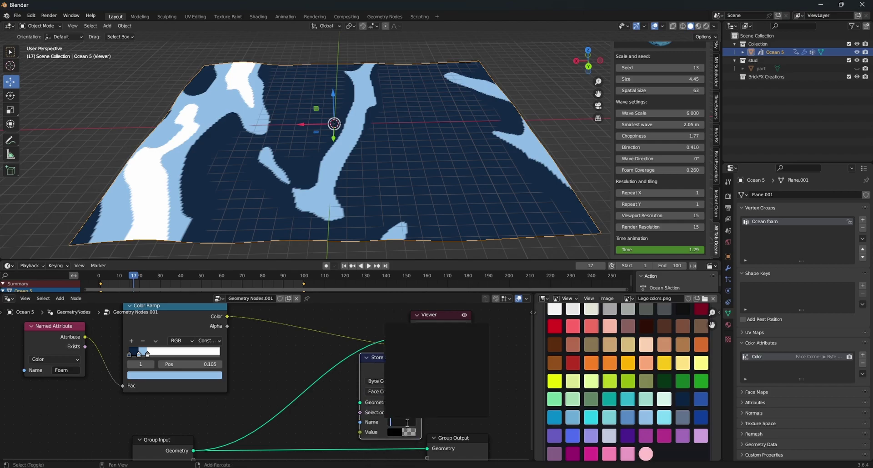
text(Color)
key(Return)
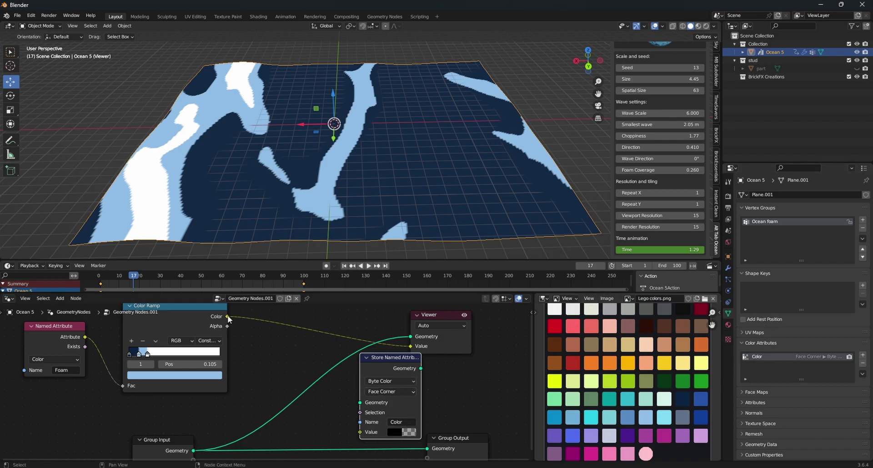
Feed the ramp's colour into the stored attribute's Value and route the ocean geometry through that node to the Viewer and Group Output
drag(227, 317, 360, 432)
drag(384, 368, 318, 348)
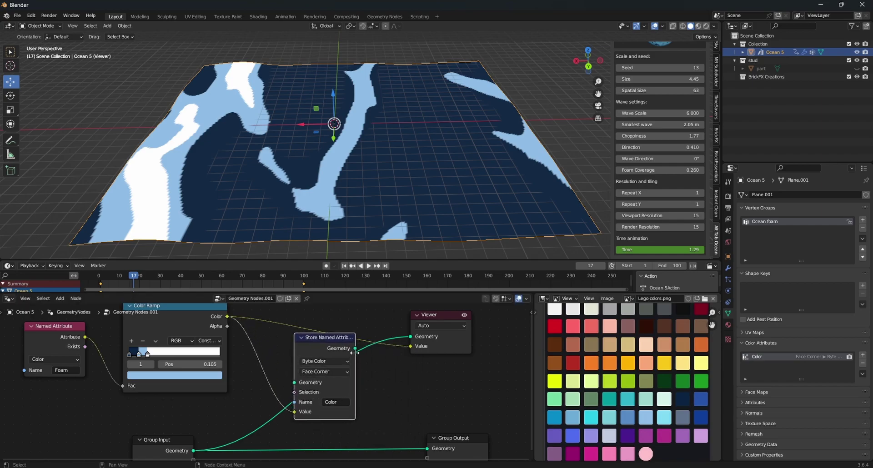
drag(429, 422, 460, 420)
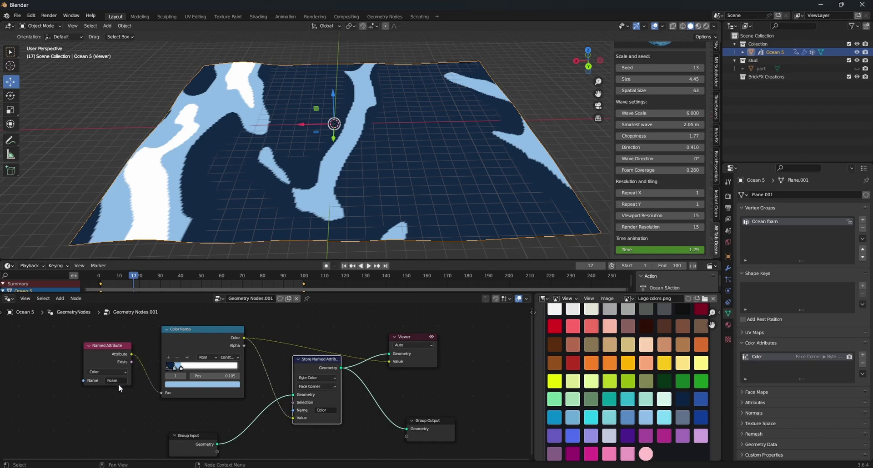
scroll(313, 402, up, 2)
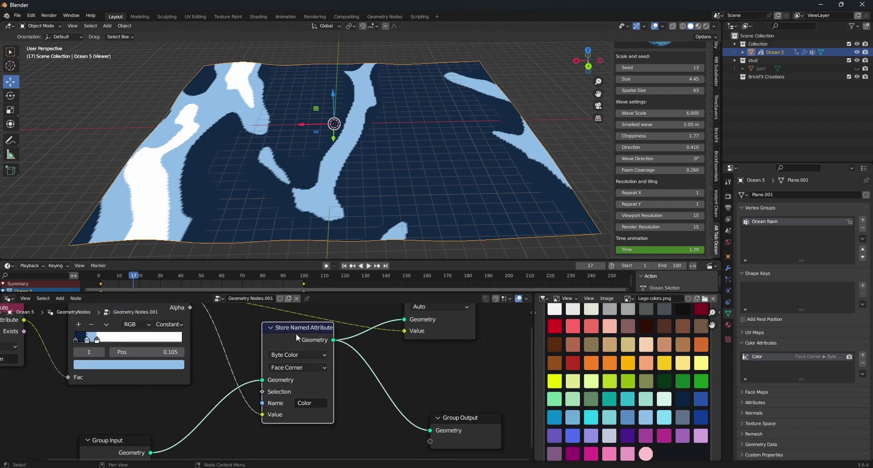
Check the Color vertex attribute in BrickFX and generate static bricks from the ocean with animation off
scroll(689, 202, up, 6)
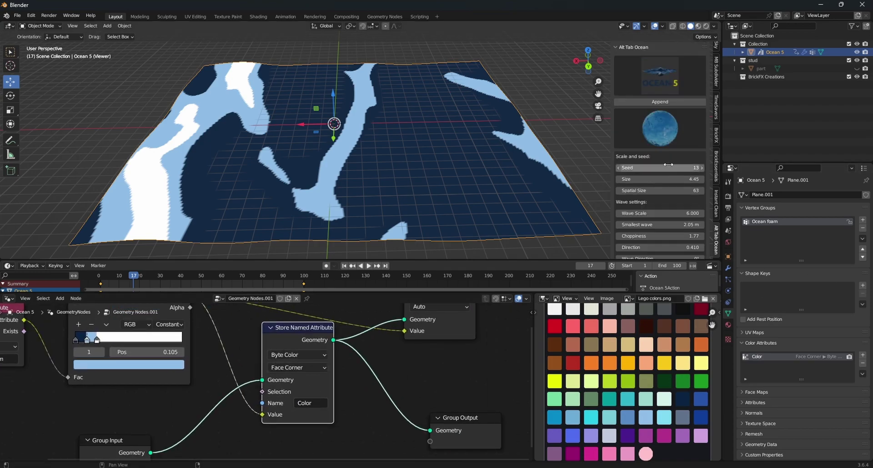
scroll(716, 174, up, 3)
click(716, 185)
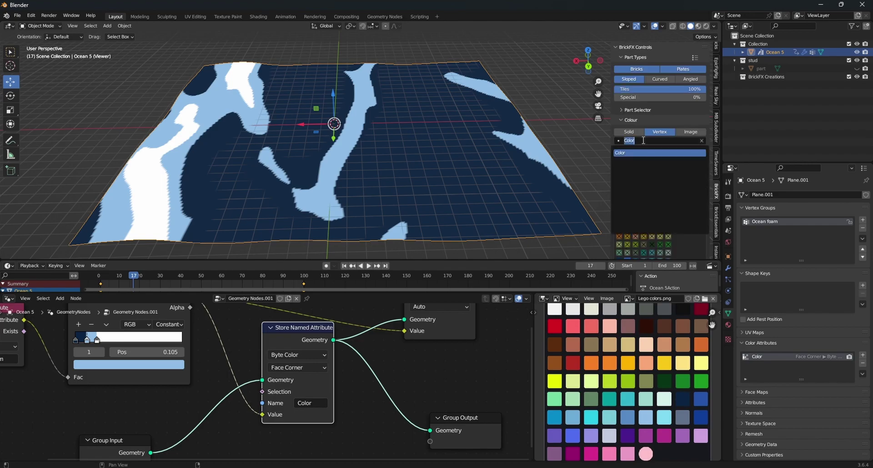
scroll(487, 171, down, 3)
scroll(646, 191, down, 5)
scroll(646, 189, down, 5)
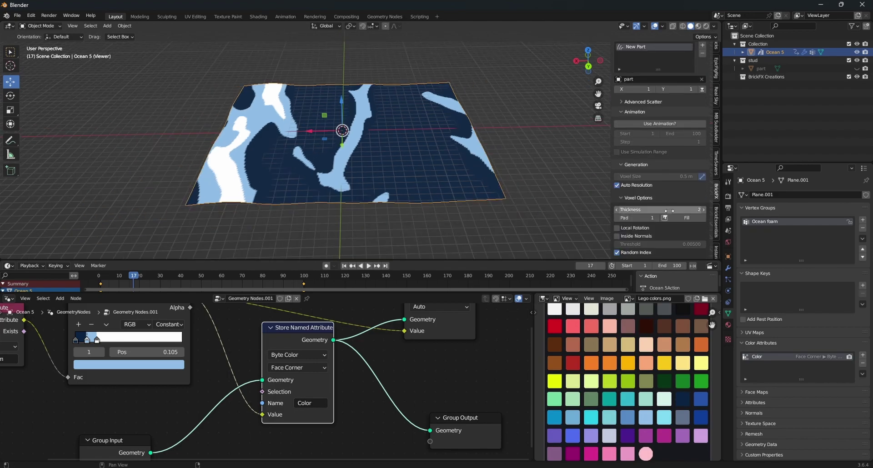
click(660, 235)
Switch the viewport to rendered shading and inspect the coloured bricks up close
click(706, 26)
mouse_move(371, 167)
middle_down()
mouse_move(390, 171)
mouse_move(332, 158)
mouse_move(494, 160)
mouse_move(359, 160)
mouse_move(648, 136)
middle_up()
click(503, 151)
scroll(337, 159, up, 3)
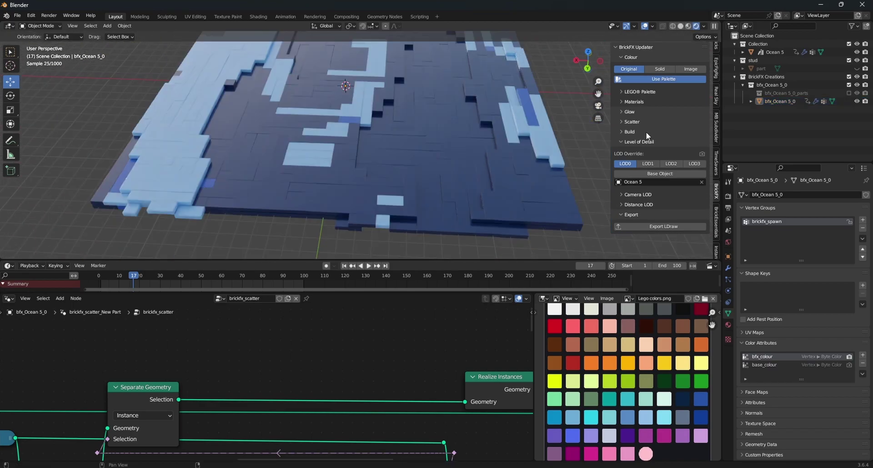
Enable a custom palette of solid legacy LEGO colours for the generated bricks, including white and Medium Blue
click(636, 103)
click(636, 103)
click(650, 92)
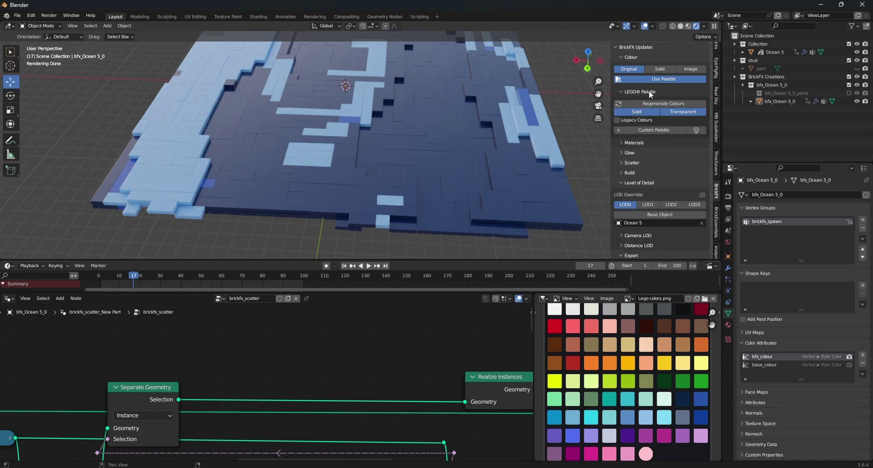
click(653, 130)
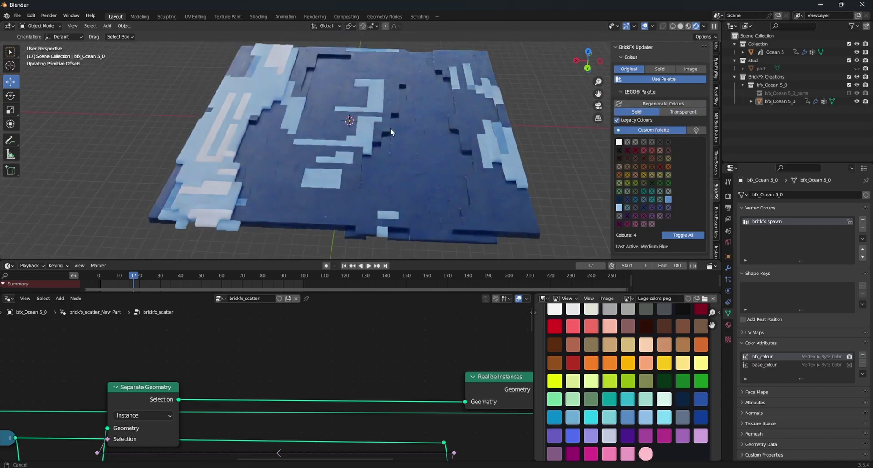
Duplicate the ocean's GeometryNodes modifier and give the copy its own independent node group
middle_drag(390, 127, 382, 145)
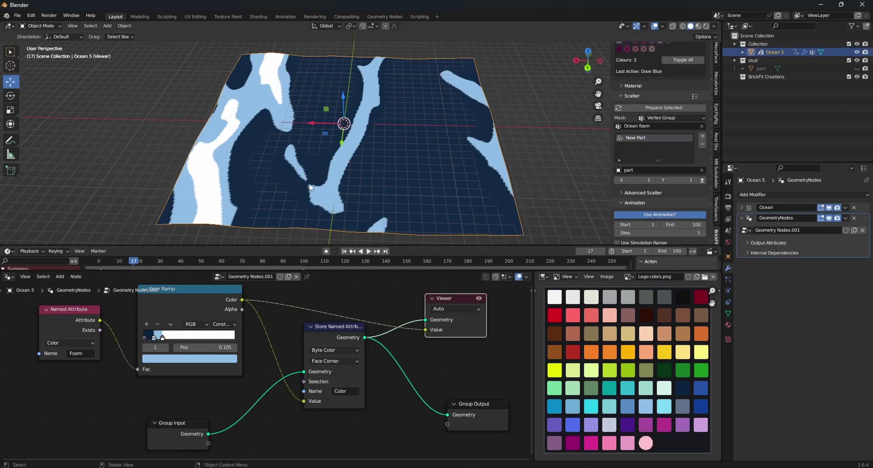
middle_drag(171, 318, 169, 326)
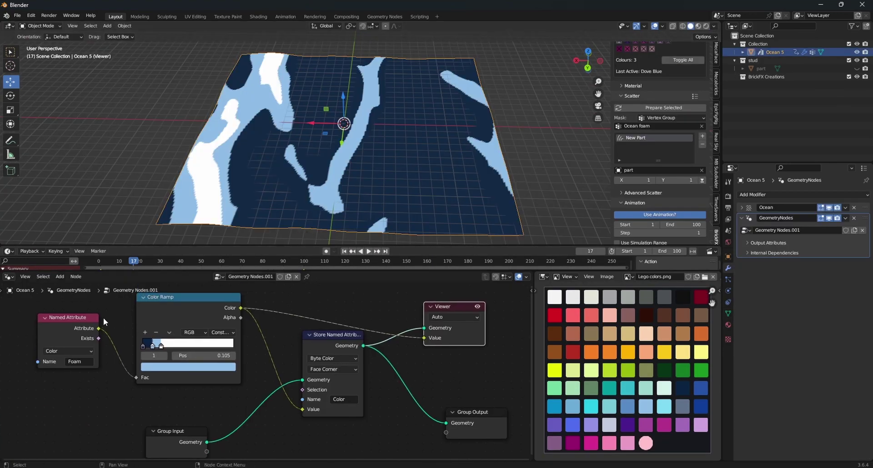
drag(75, 323, 103, 305)
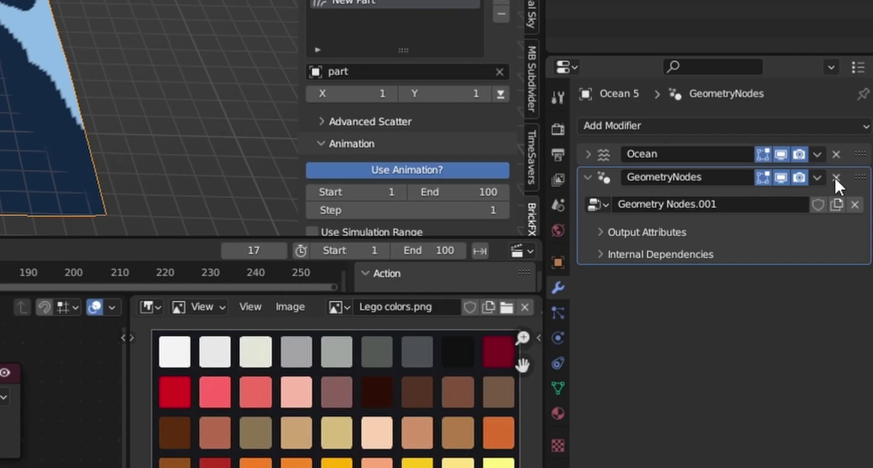
click(817, 177)
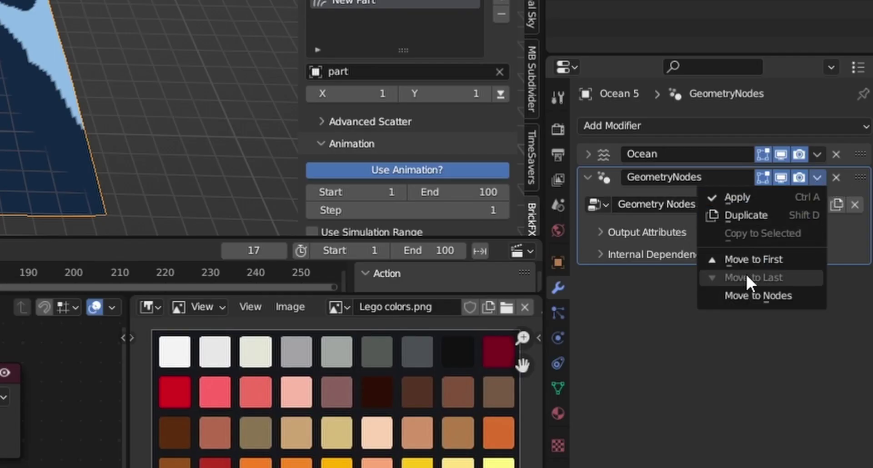
click(754, 217)
click(796, 304)
click(734, 324)
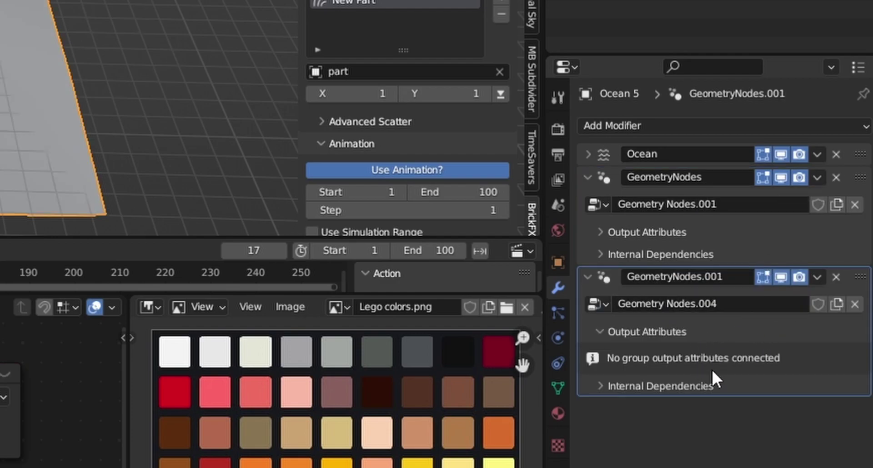
click(712, 331)
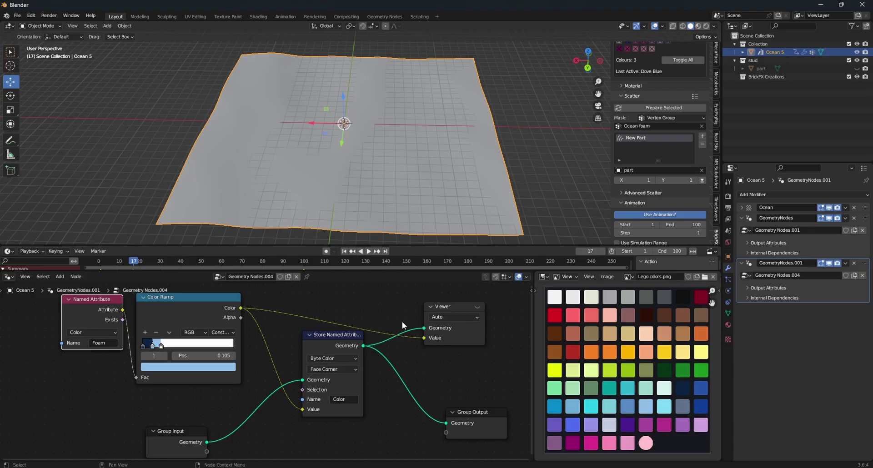
Preview the copied node group on the ocean, remove its Color Ramp's light blue stop and turn the dark blue stop black
middle_drag(402, 321, 397, 325)
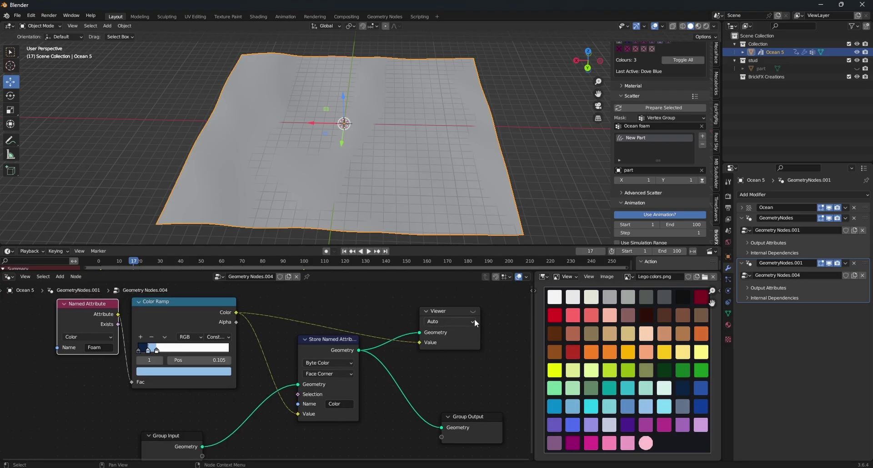
click(475, 312)
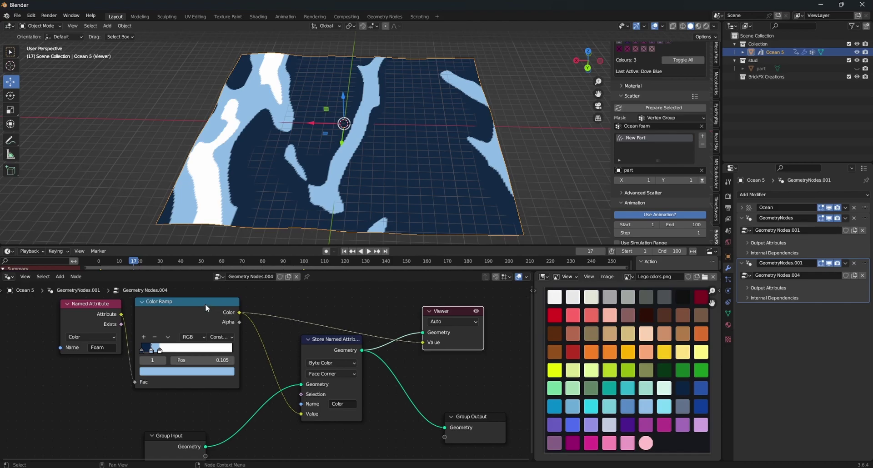
click(155, 338)
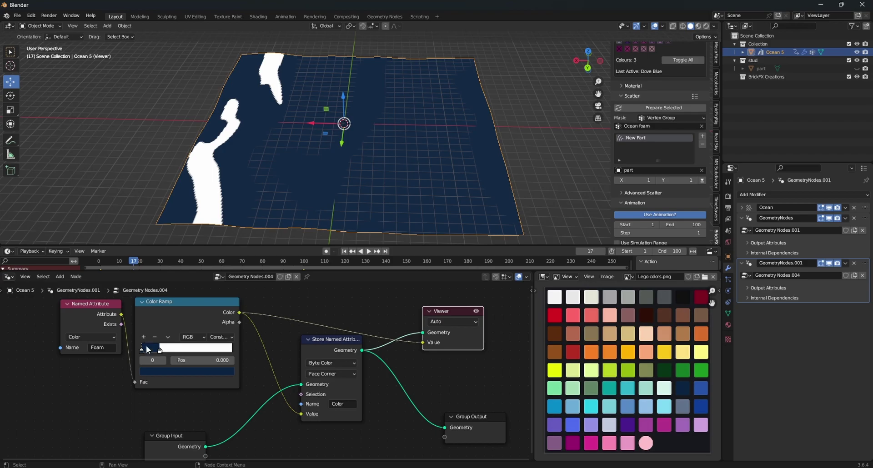
click(158, 371)
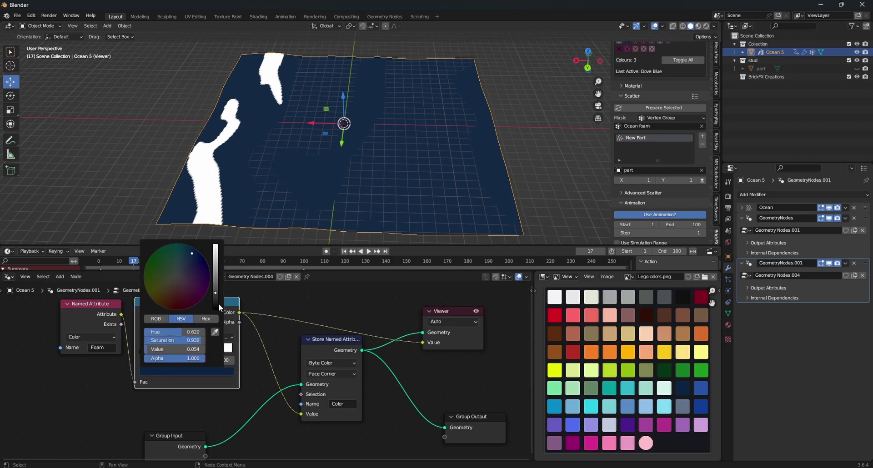
click(166, 373)
drag(220, 302, 221, 315)
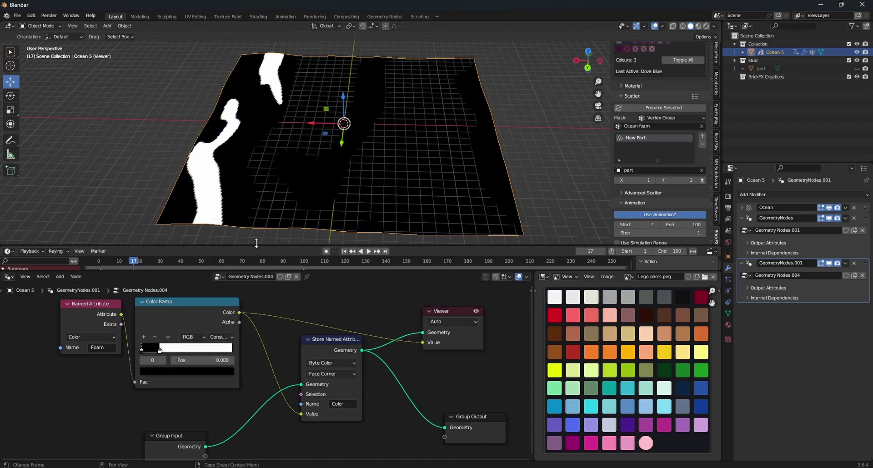
Name the attribute stored by the copied node group "Stud Mask"
click(346, 405)
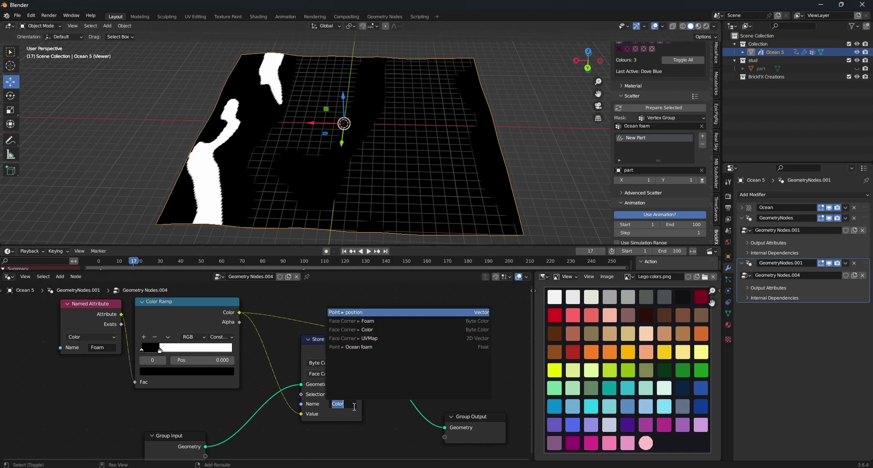
text(Stud Mask)
key(Return)
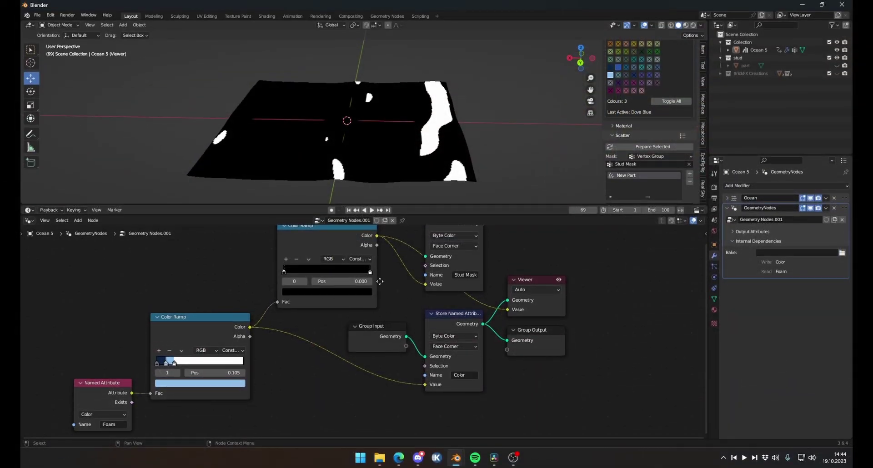
Examine the combined node setup, including the modifier's internal dependencies and the foam colour ramp's pattern on the ocean
mouse_move(380, 281)
middle_down()
mouse_move(354, 306)
mouse_move(373, 281)
middle_up()
click(802, 239)
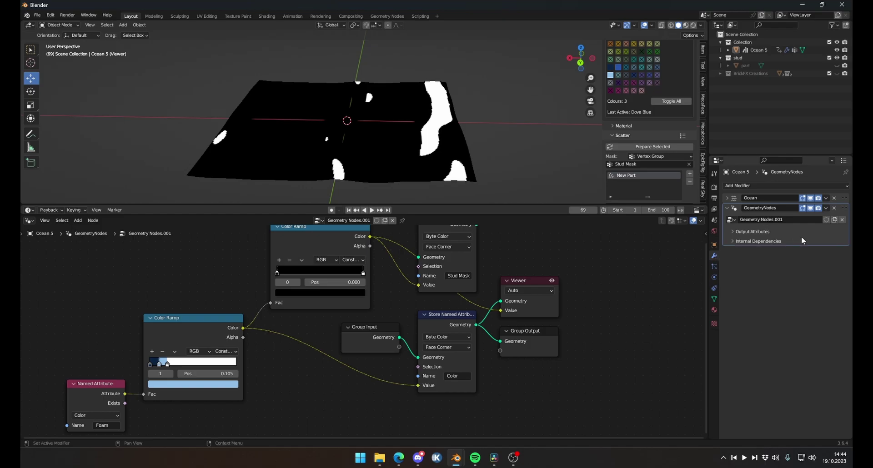
click(779, 241)
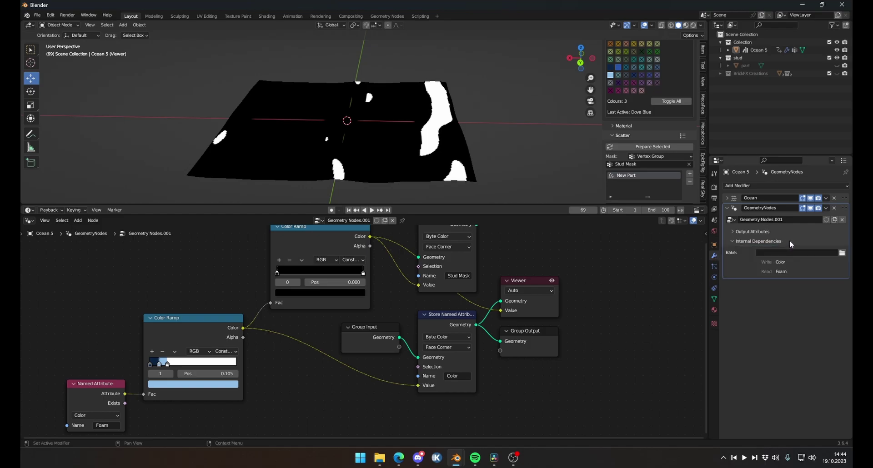
click(788, 241)
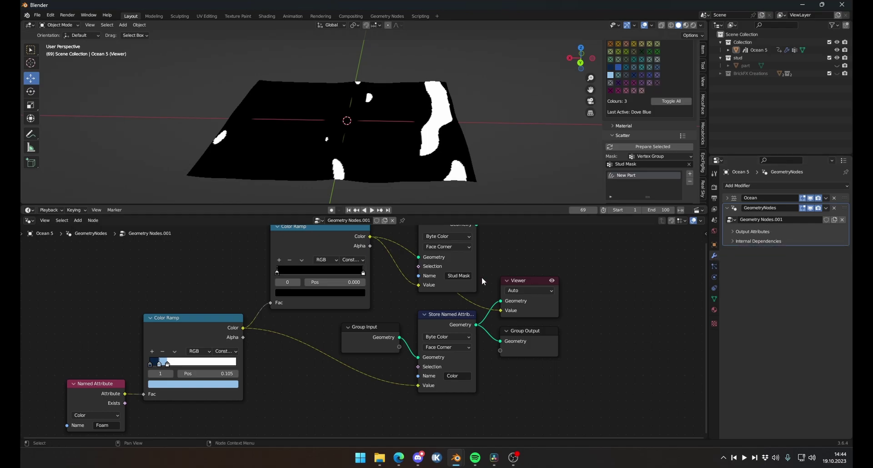
mouse_move(482, 278)
middle_down()
mouse_move(482, 290)
mouse_move(499, 279)
mouse_move(493, 258)
mouse_move(489, 276)
middle_up()
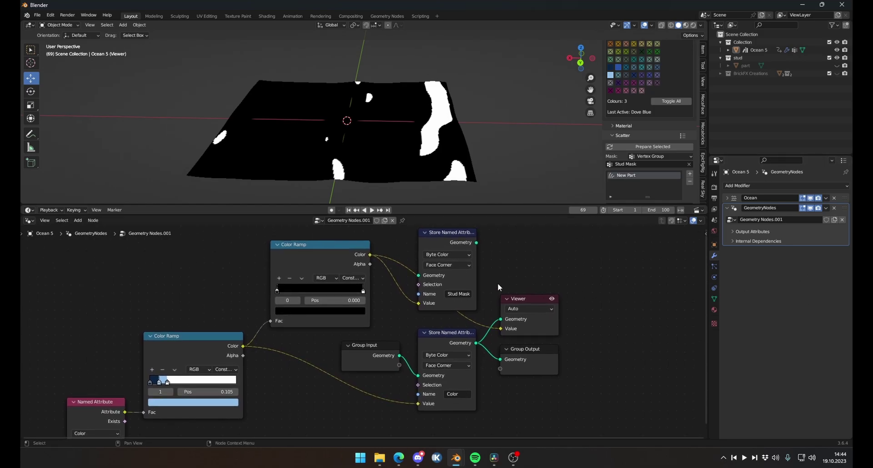
middle_drag(494, 280, 540, 252)
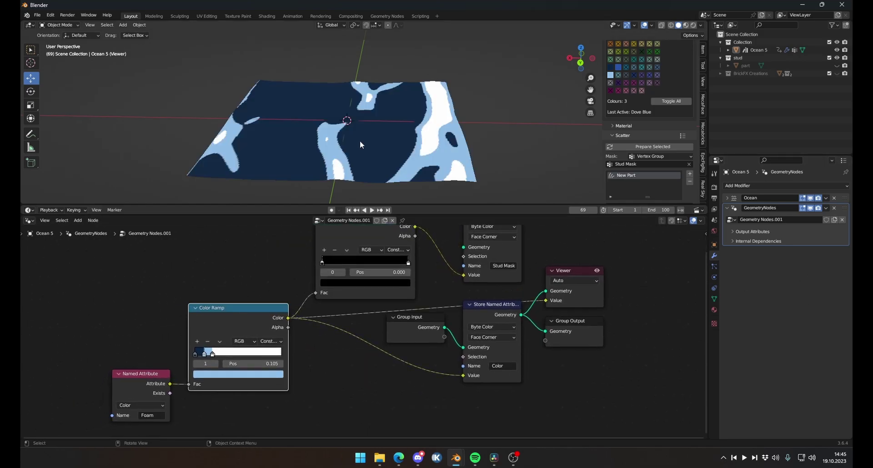
middle_drag(360, 144, 383, 142)
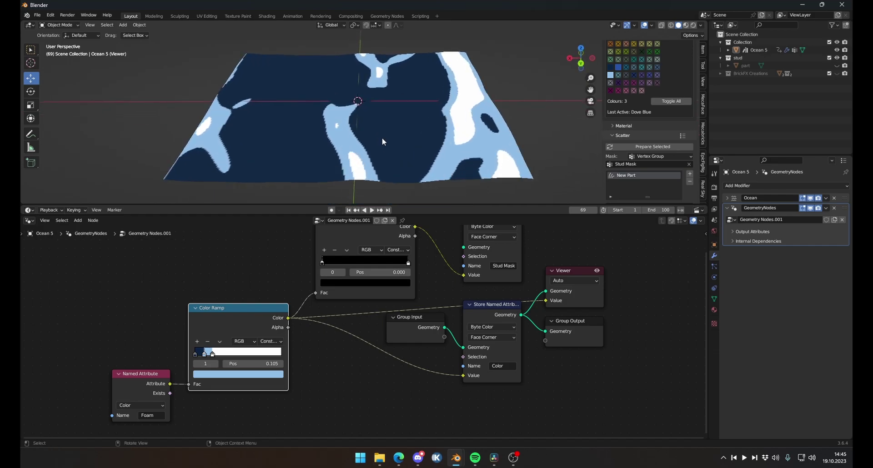
scroll(382, 142, up, 1)
scroll(361, 249, down, 1)
middle_drag(358, 246, 352, 266)
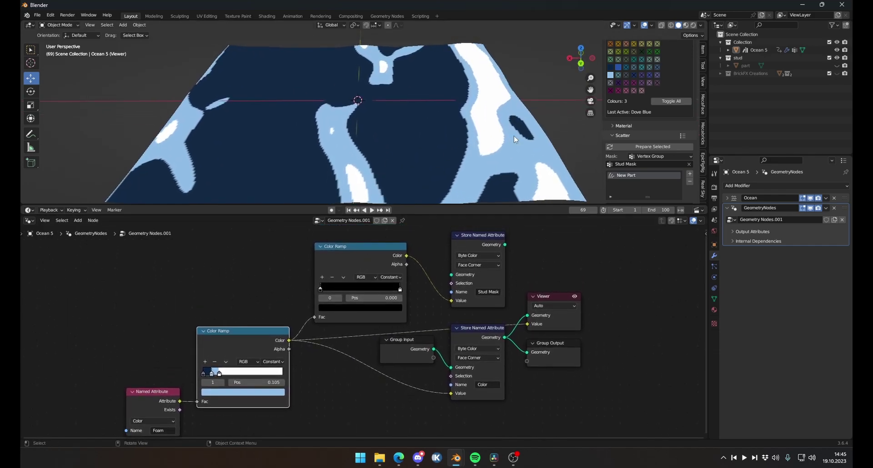
Preview the black-and-white ramp on the ocean and examine the Store Named Attribute node for Stud Mask
ctrl+shift+click(356, 246)
middle_drag(435, 153, 431, 136)
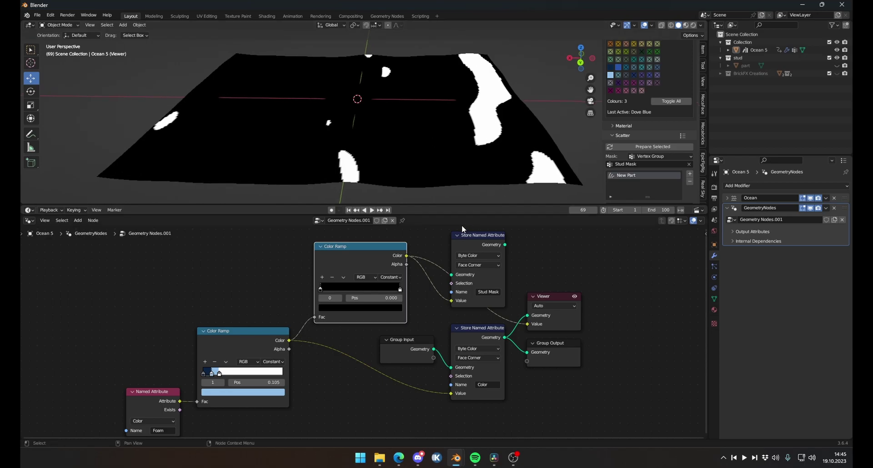
middle_drag(462, 225, 385, 231)
click(404, 244)
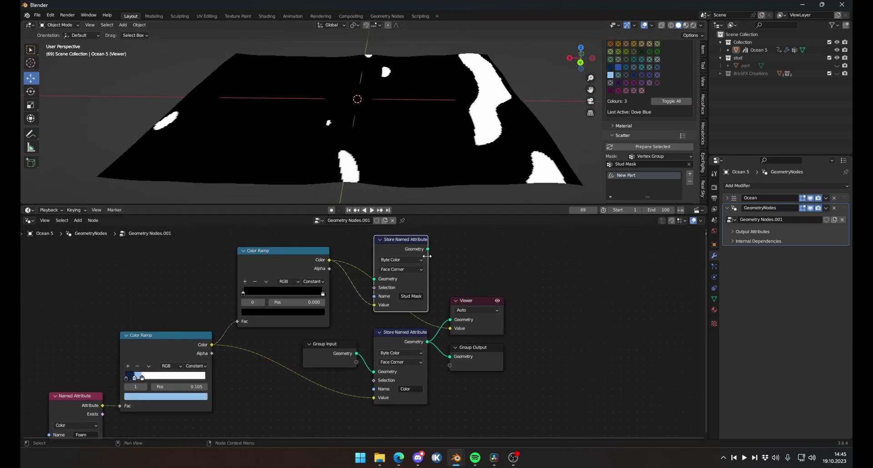
drag(427, 260, 406, 241)
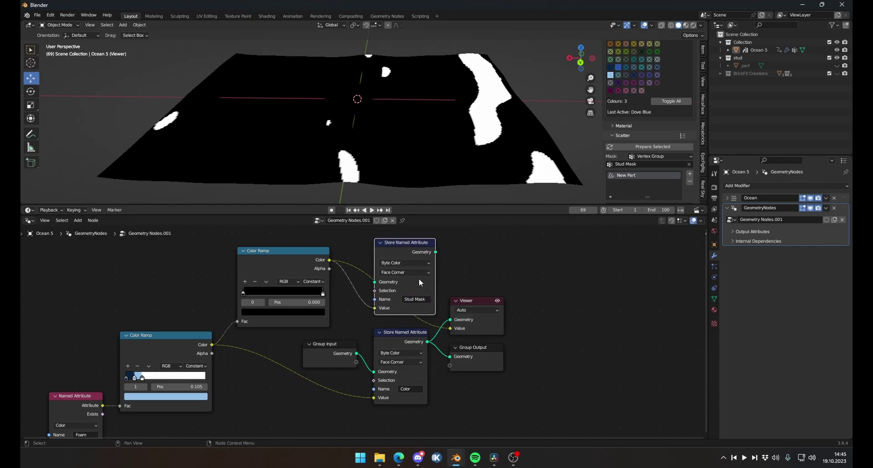
middle_drag(667, 100, 650, 44)
scroll(651, 119, up, 1)
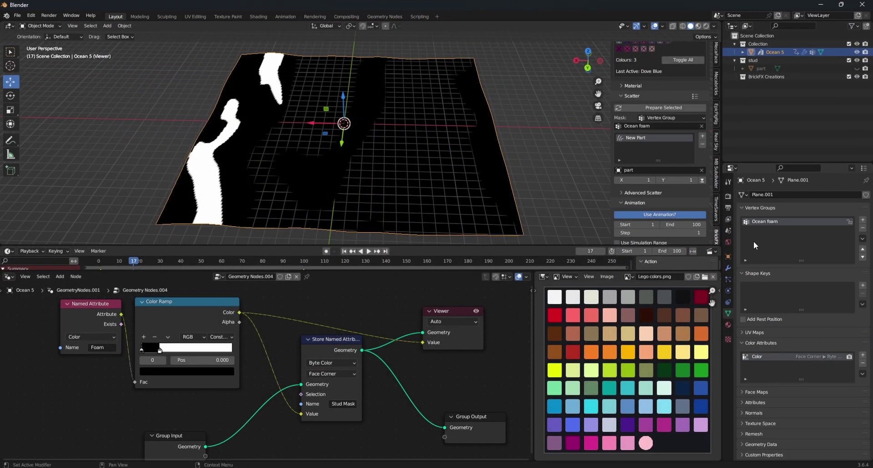
Add a vertex group named "Stud Mask" to the ocean mesh
click(862, 221)
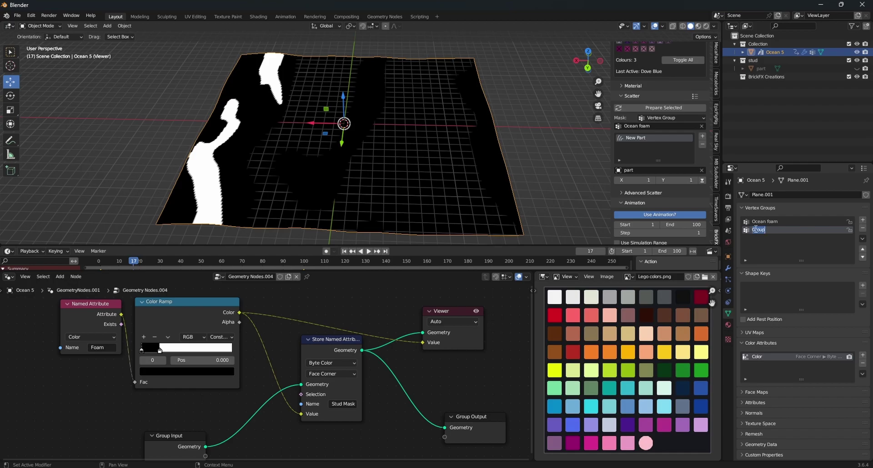
text(Stud Mask)
key(Return)
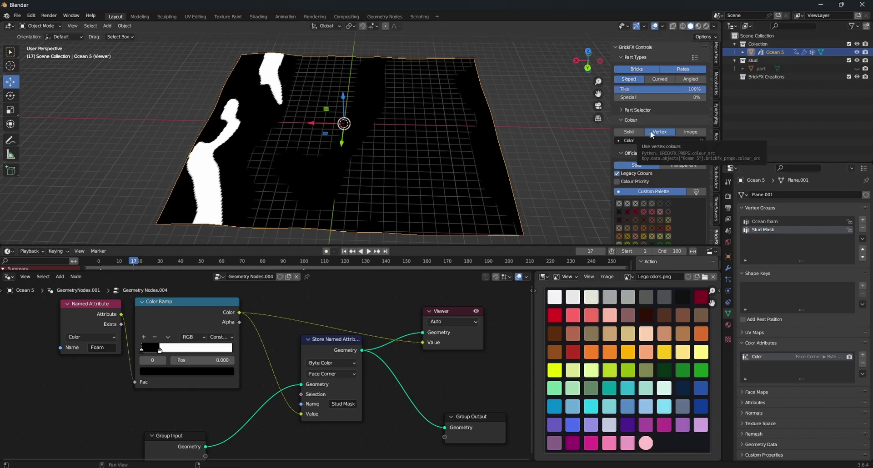
Set the BrickFX scatter's vertex group mask to Stud Mask
scroll(655, 137, down, 14)
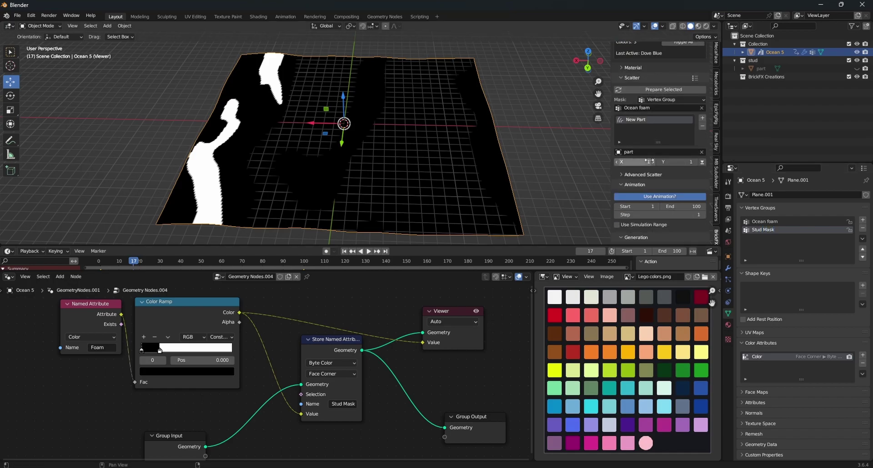
scroll(649, 116, up, 1)
click(648, 126)
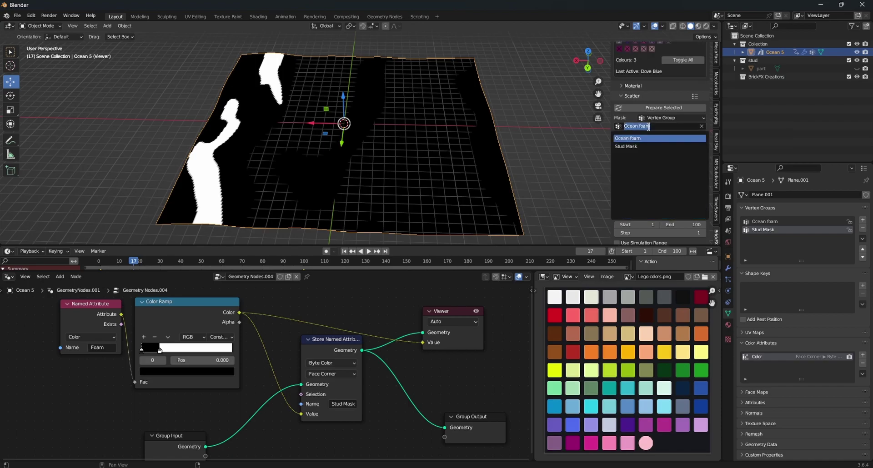
click(634, 147)
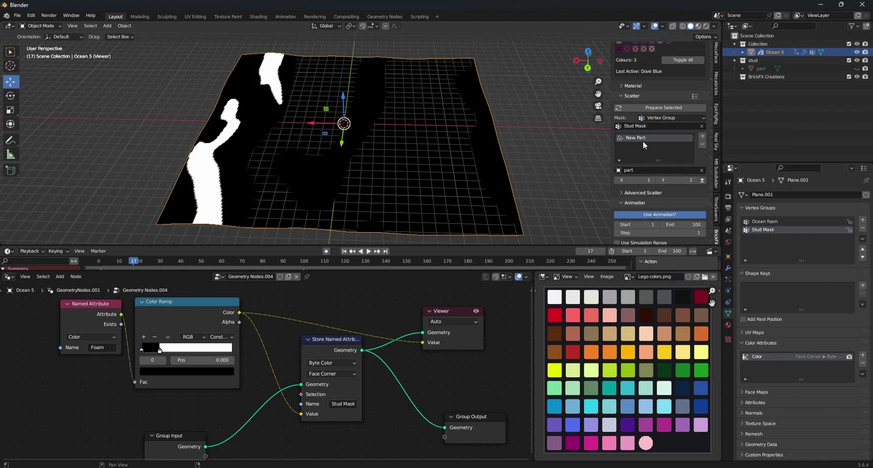
Generate bricks from the ocean with the new scatter mask and inspect them from another angle
scroll(643, 141, down, 8)
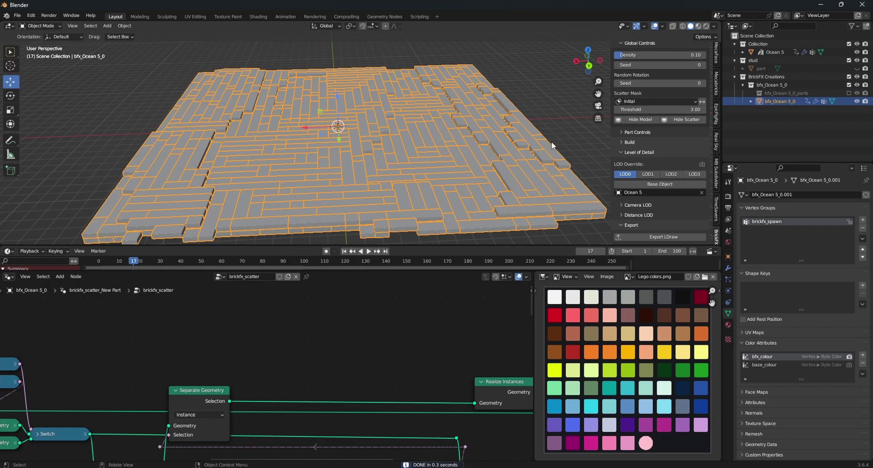
click(551, 141)
middle_drag(403, 144, 398, 165)
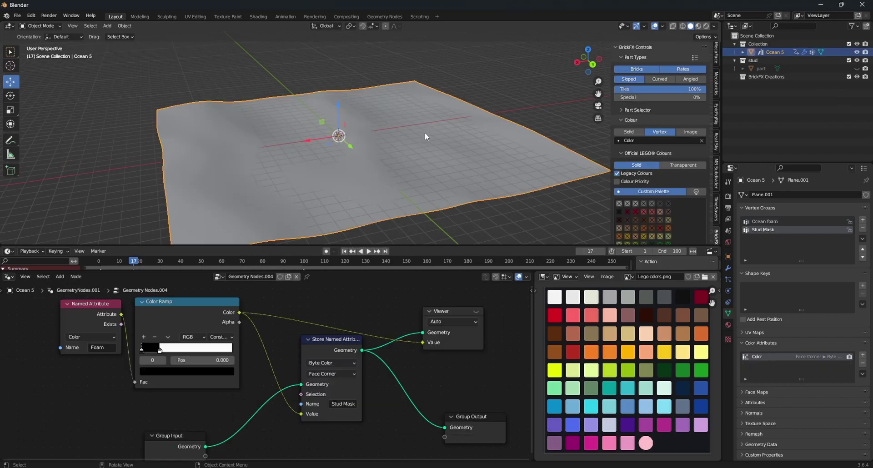
Apply a saved part types preset with tiles at 0% that allows only 1x2 and 1x1 bricks and plates
click(695, 57)
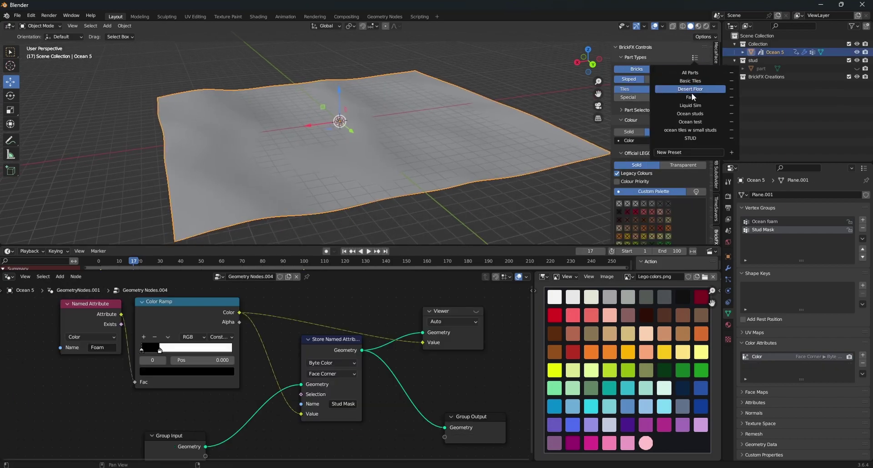
click(672, 122)
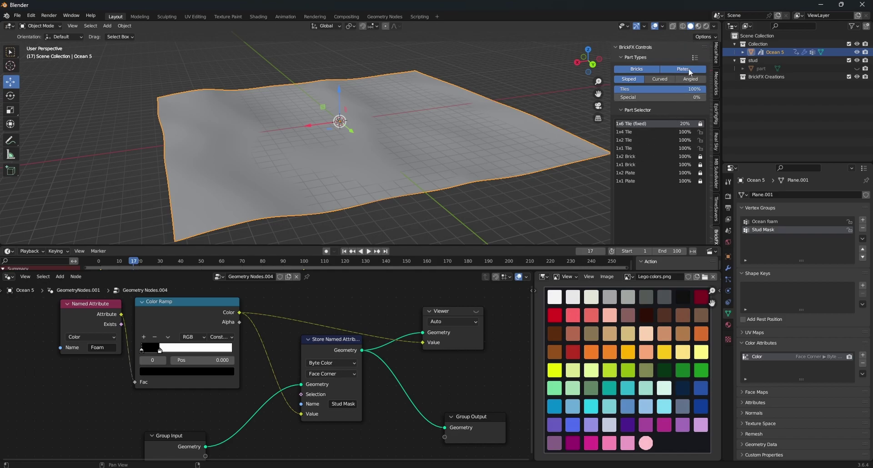
click(694, 58)
click(674, 130)
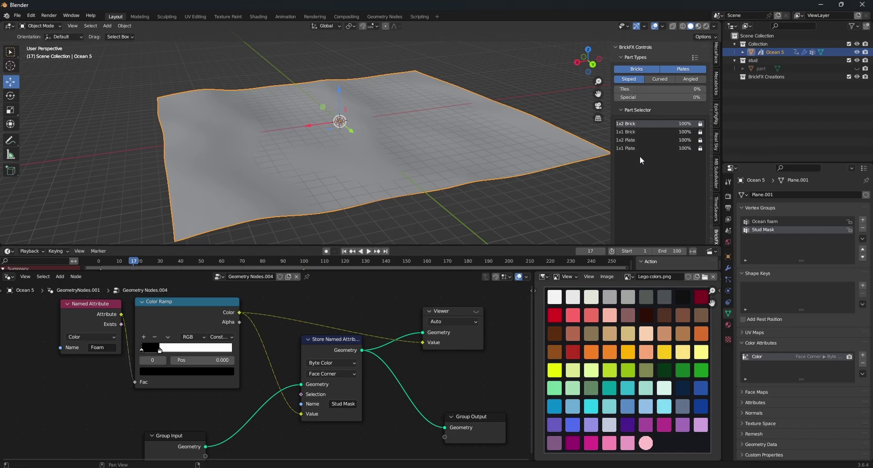
click(543, 190)
middle_drag(543, 189, 511, 174)
click(498, 154)
scroll(497, 151, up, 2)
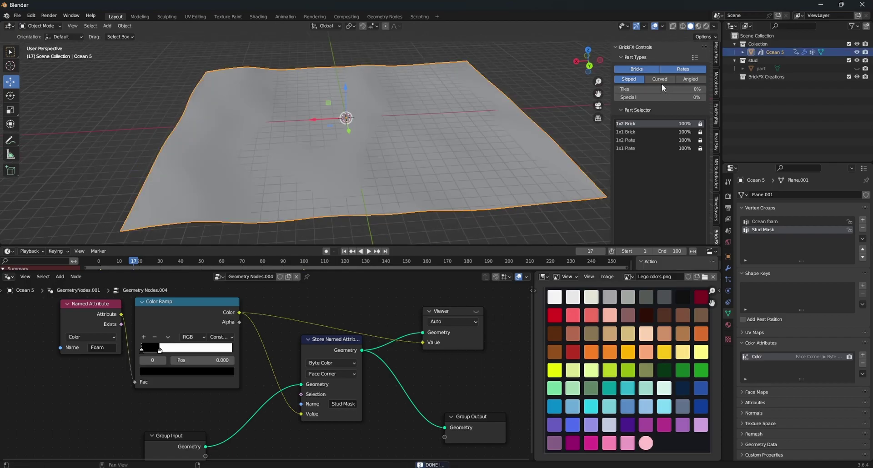
Generate bricks from the ocean mesh with the parts limited to 1x2 and 1x1 bricks and plates
scroll(659, 91, down, 5)
scroll(659, 173, down, 12)
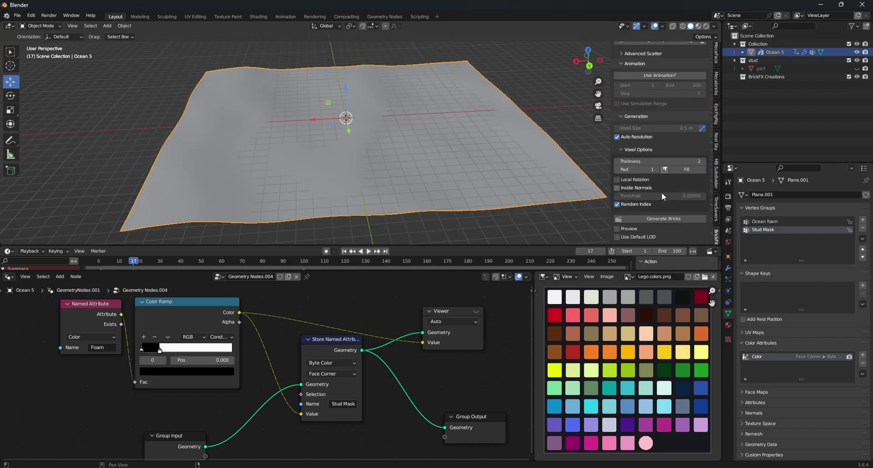
click(662, 219)
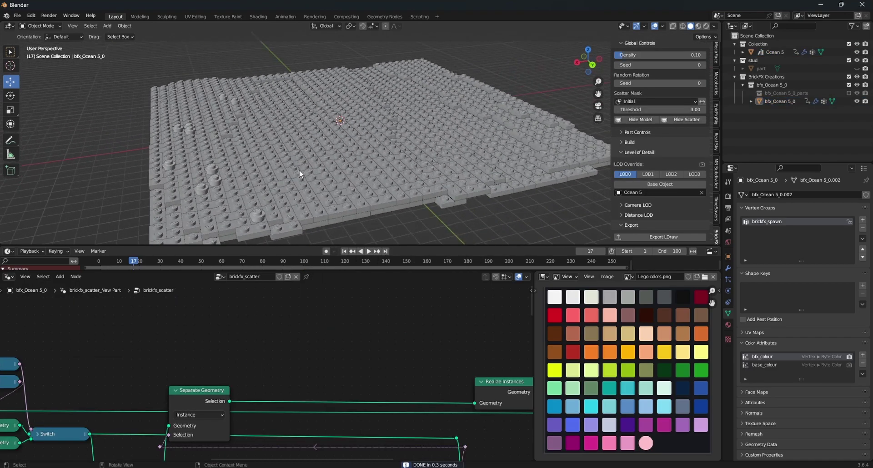
Select the generated brick ocean and set its global scatter density to 1.00
click(454, 150)
scroll(654, 154, up, 5)
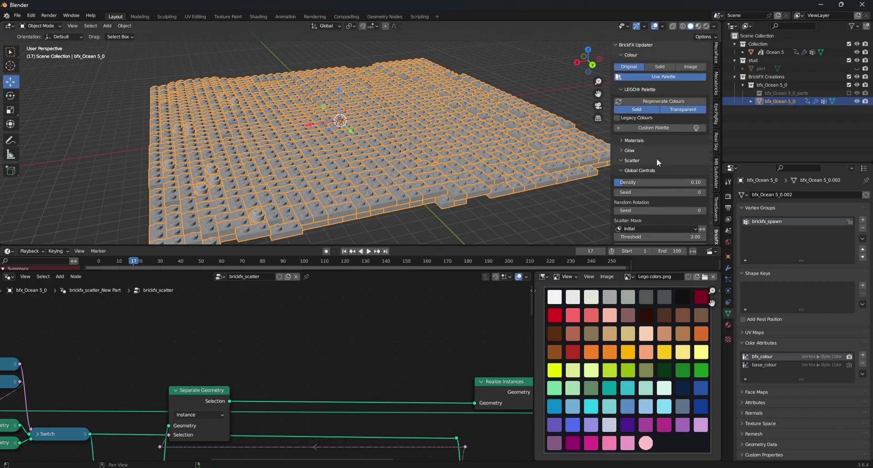
scroll(657, 161, down, 3)
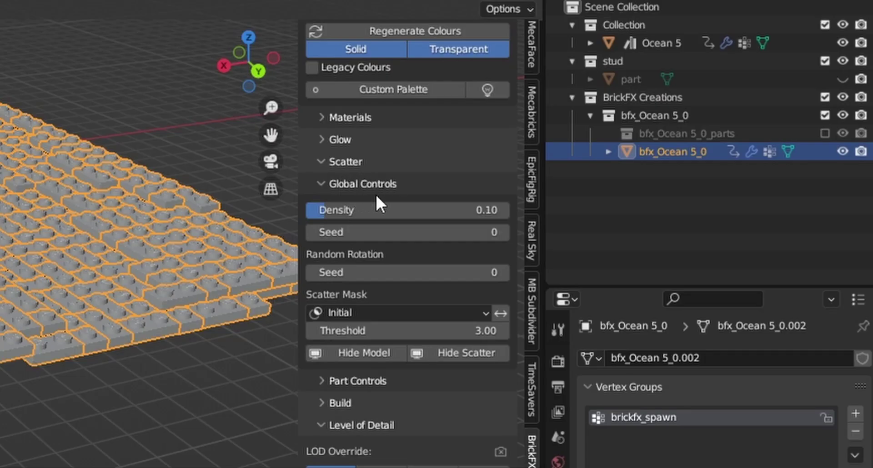
scroll(375, 192, up, 6)
scroll(386, 200, down, 5)
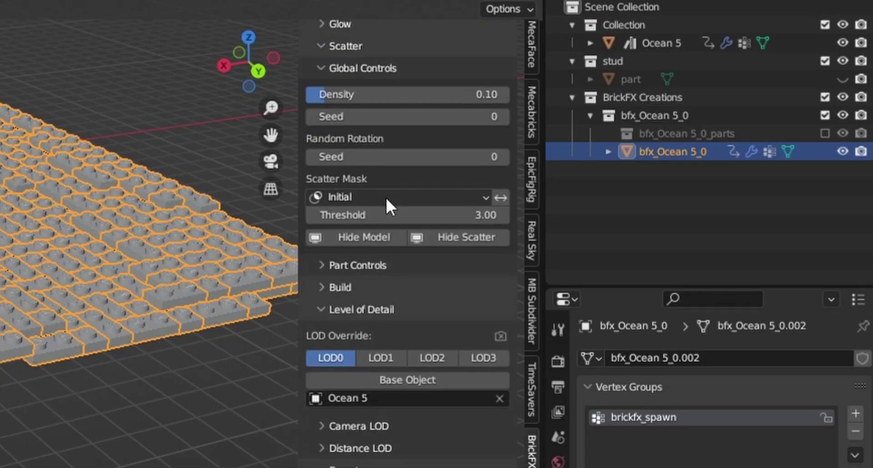
scroll(373, 236, up, 2)
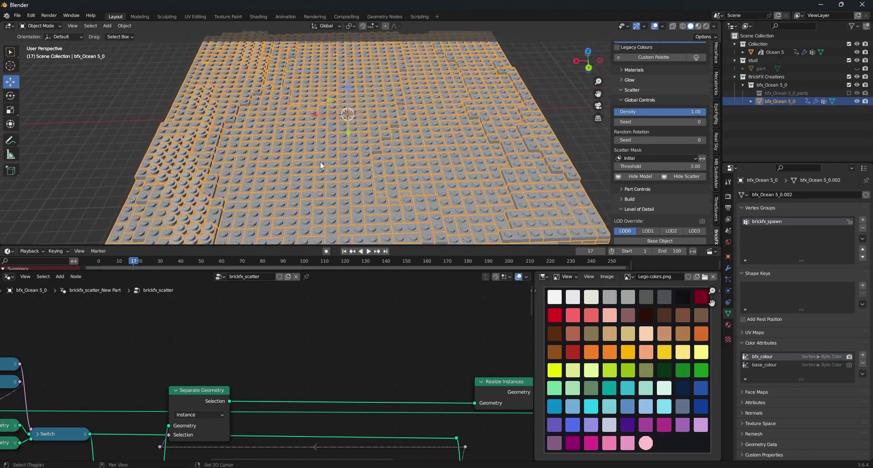
Switch the viewport to rendered shading and inspect the coloured bricks and scattered studs up close
click(705, 29)
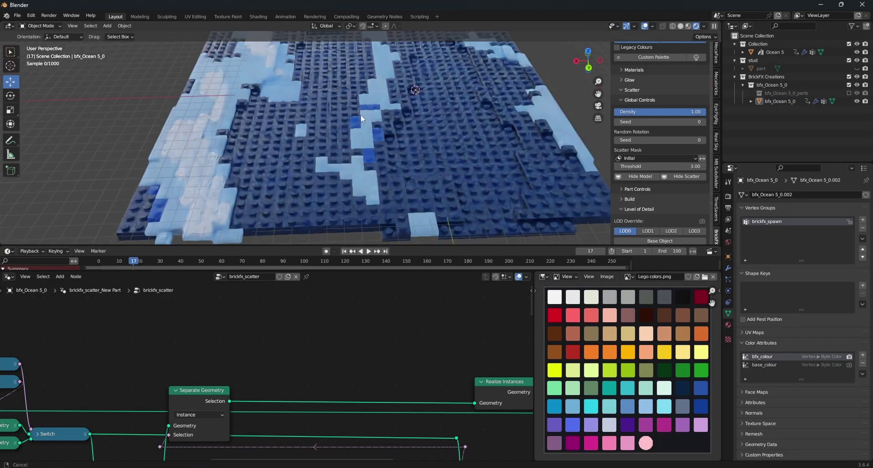
middle_drag(361, 119, 338, 150)
scroll(333, 166, up, 3)
click(364, 143)
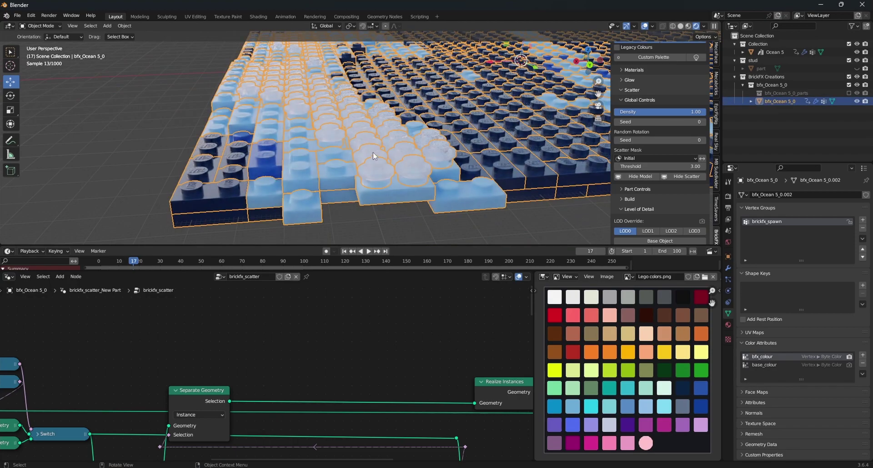
click(379, 212)
scroll(654, 146, up, 4)
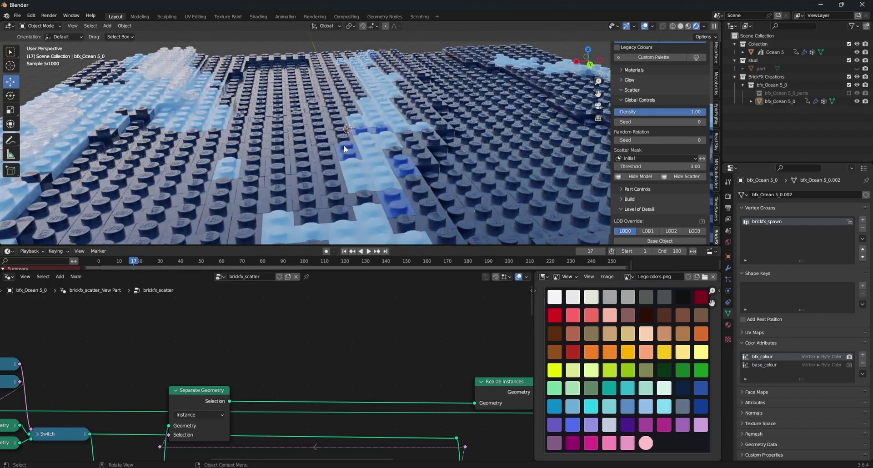
scroll(344, 146, down, 5)
Hide the model of the generated brick ocean, leaving only its scattered studs, and select it
scroll(648, 152, down, 3)
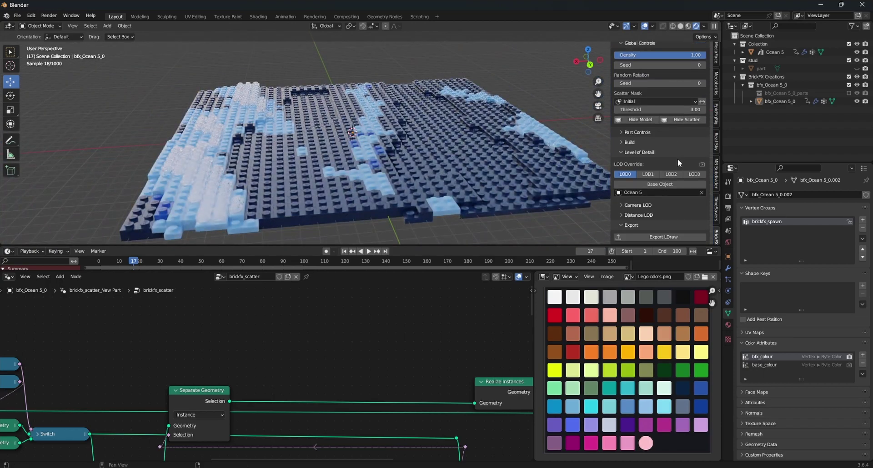
scroll(660, 159, up, 2)
click(649, 157)
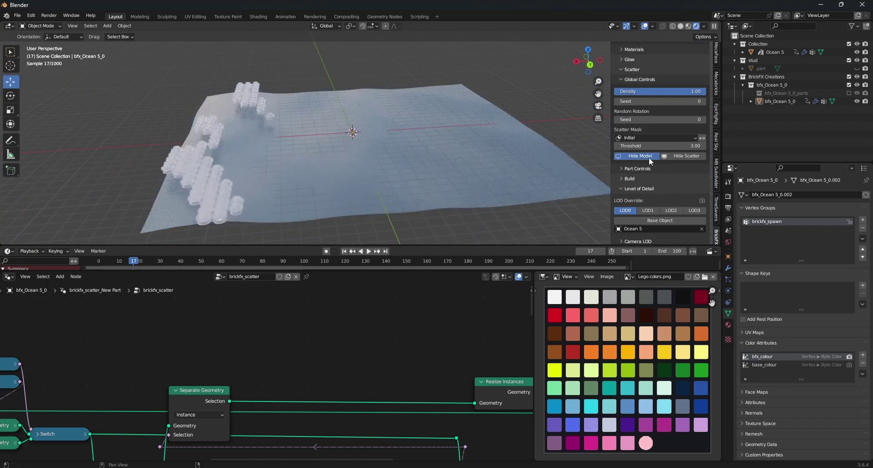
click(238, 196)
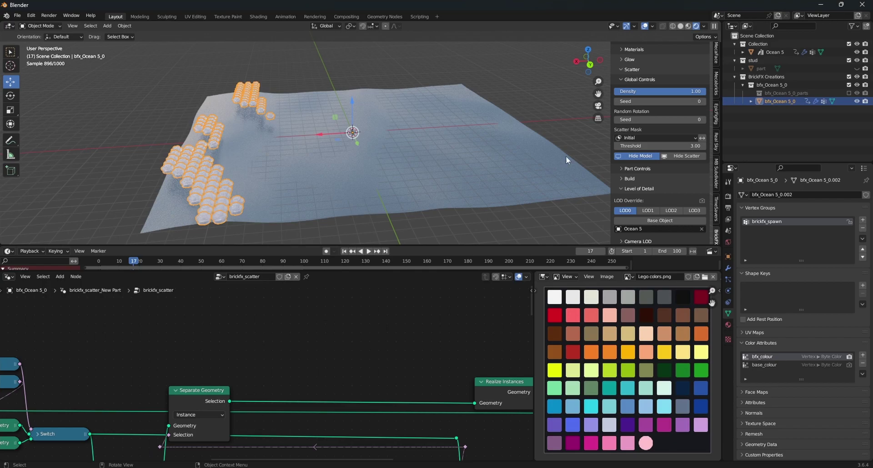
Select the original Ocean 5 mesh and apply the "Ocean test" part types preset
click(769, 53)
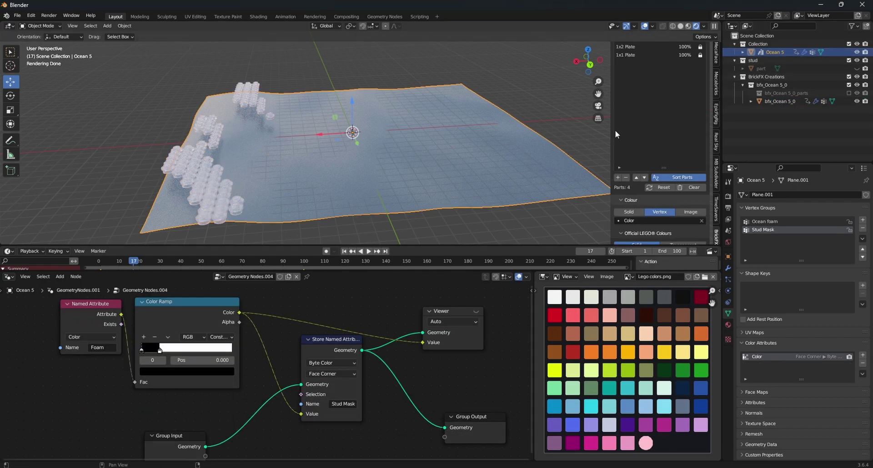
scroll(659, 146, up, 2)
click(693, 58)
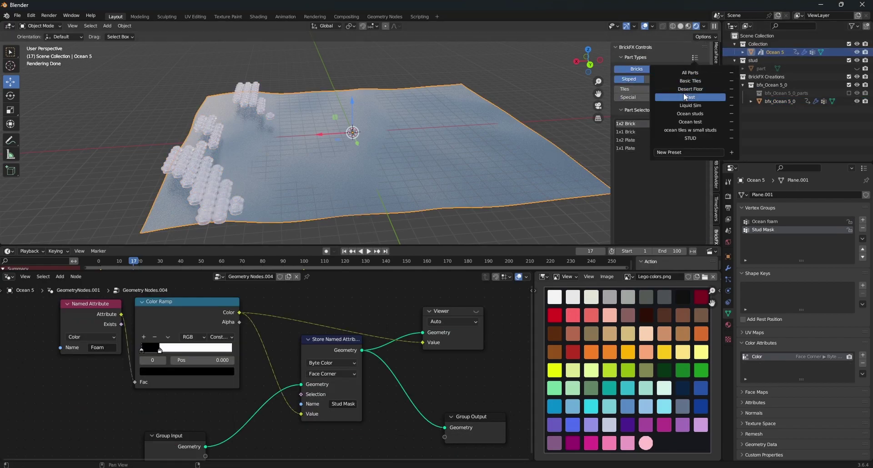
click(671, 121)
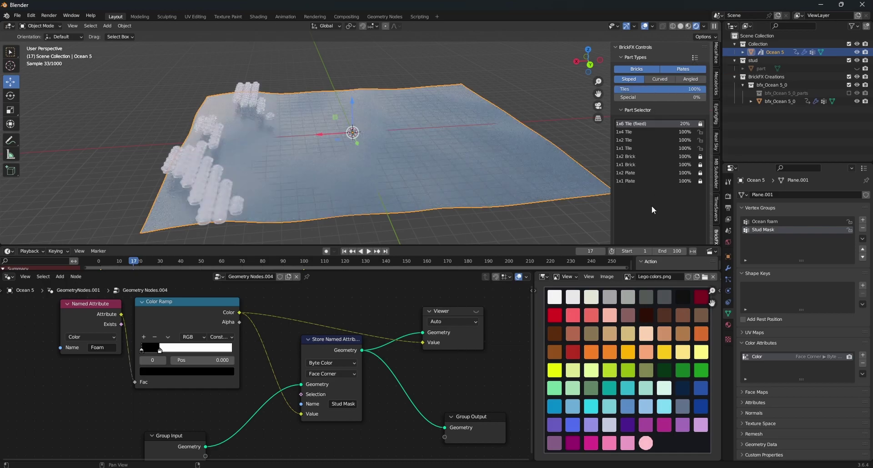
Generate a second brick ocean from Ocean 5 with the tile preset and inspect it together with the studs
scroll(651, 182, down, 3)
scroll(652, 146, down, 12)
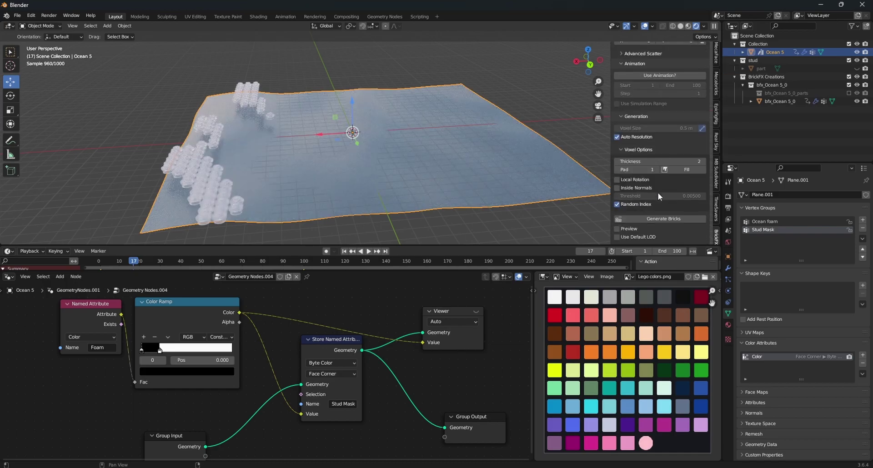
click(657, 220)
scroll(162, 127, up, 5)
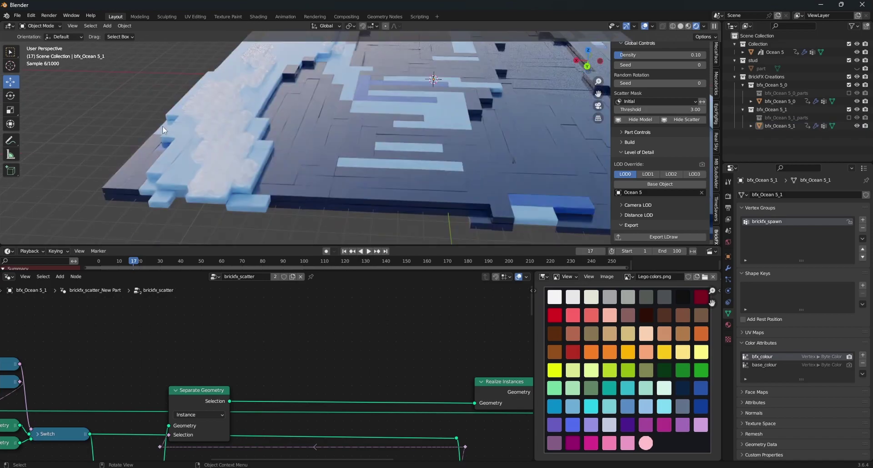
middle_drag(162, 126, 286, 152)
scroll(286, 152, down, 5)
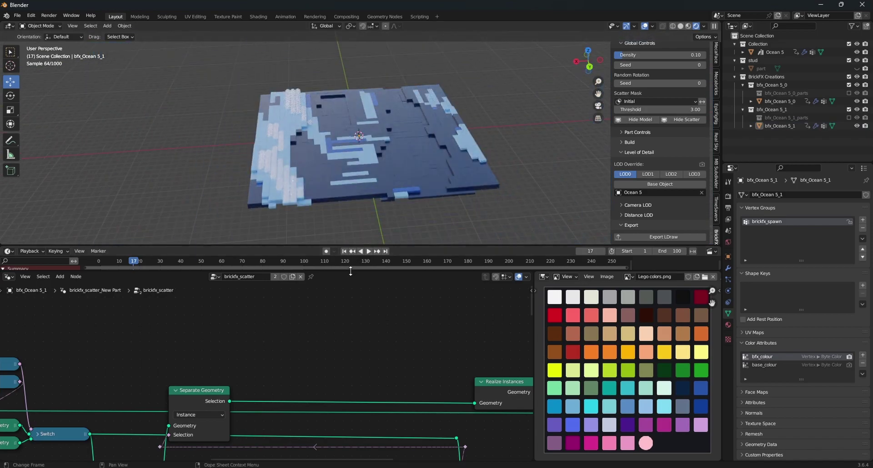
Enlarge the 3D viewport by shrinking the node editor and timeline, and view the combined ocean from another angle
drag(351, 271, 364, 330)
drag(404, 246, 398, 318)
scroll(364, 218, up, 4)
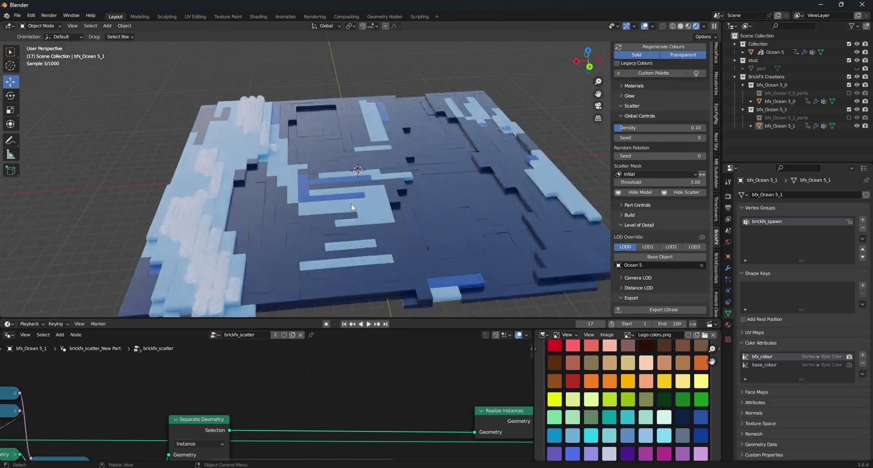
middle_drag(351, 204, 324, 182)
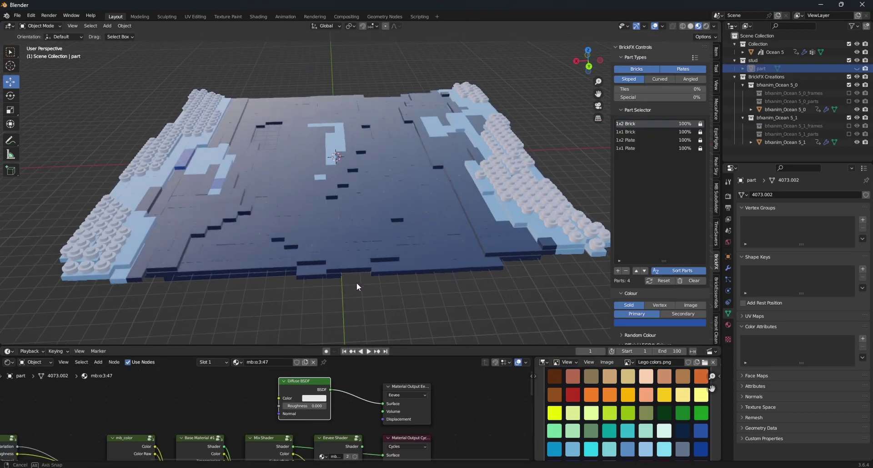
Play the animated brick ocean and watch the tiles and foam studs from several angles, then stop playback
middle_drag(356, 283, 361, 249)
key(space)
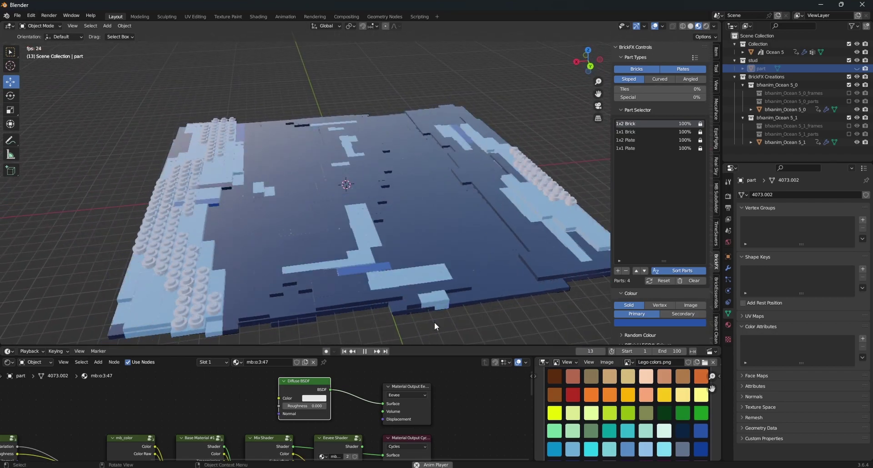
mouse_move(509, 321)
middle_down()
mouse_move(366, 343)
mouse_move(335, 336)
mouse_move(513, 327)
middle_up()
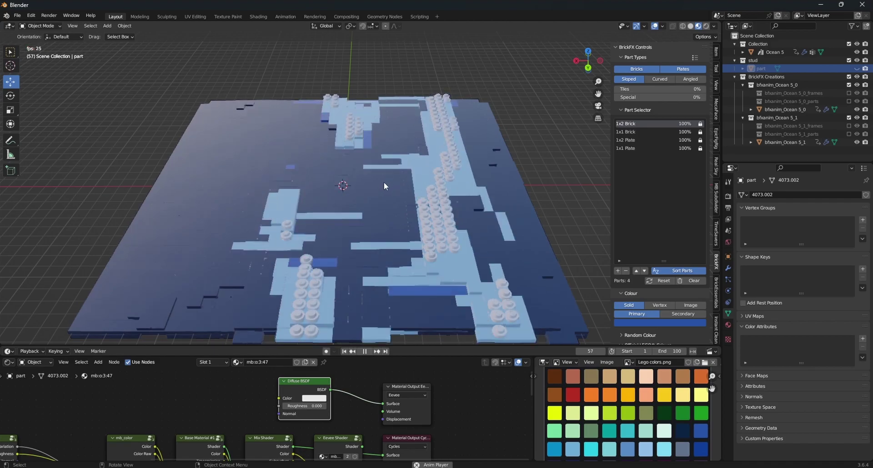
key(space)
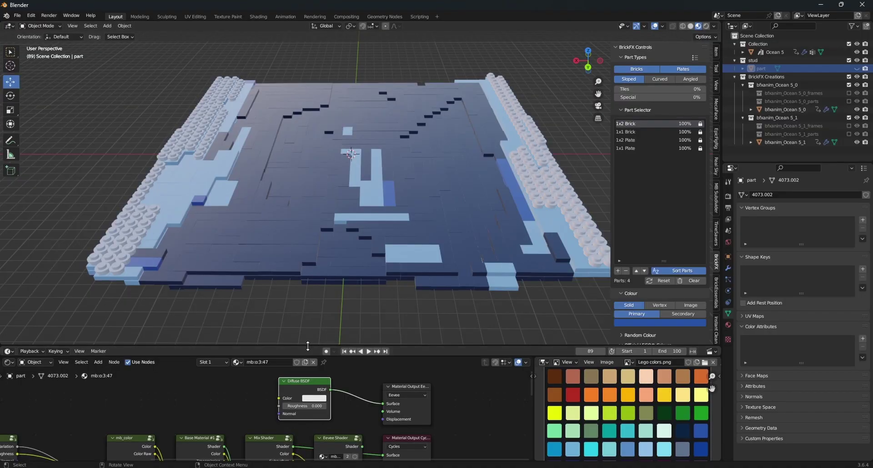
Reveal the timeline's frame range, replay the brick ocean animation, and collapse the timeline again
drag(308, 347, 308, 330)
key(space)
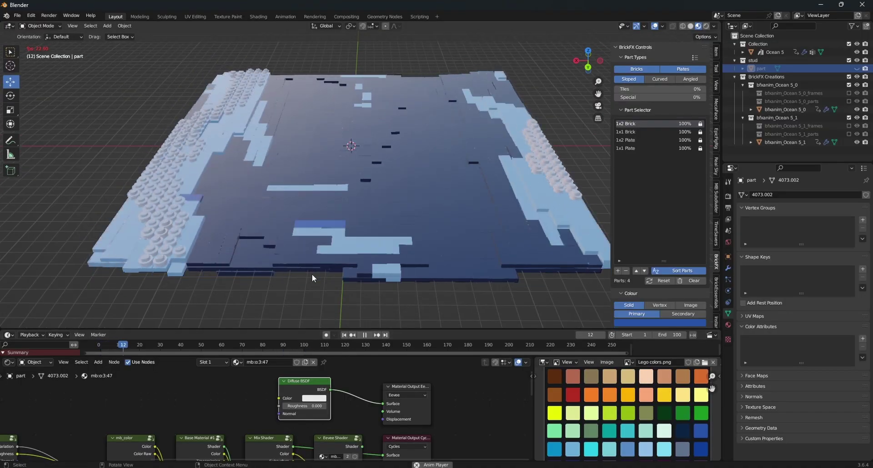
drag(310, 330, 310, 355)
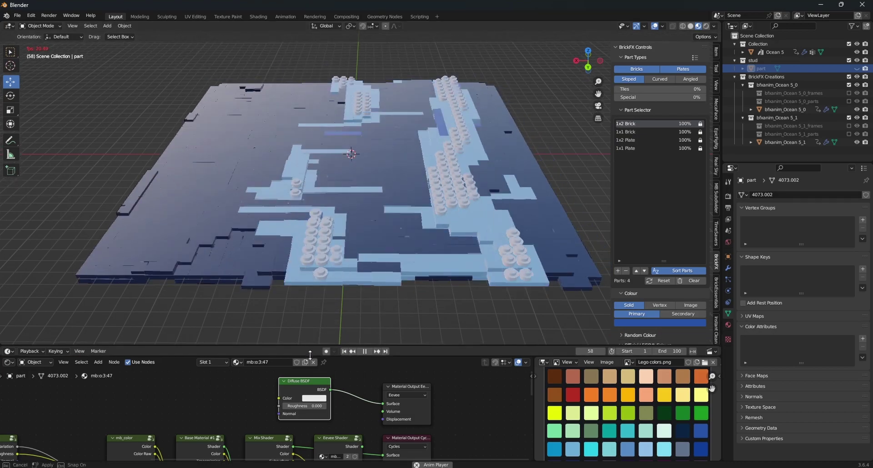